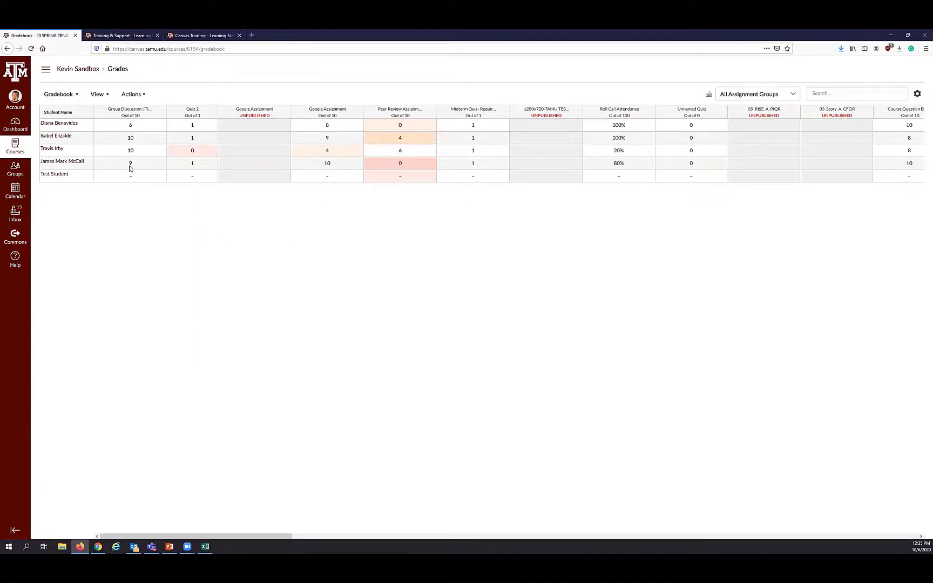
- Switch the course gradebook to Individual View
{"action": "left_click", "coordinate": [77, 97]}
{"action": "left_click", "coordinate": [129, 296]}
{"action": "left_click", "coordinate": [76, 96]}
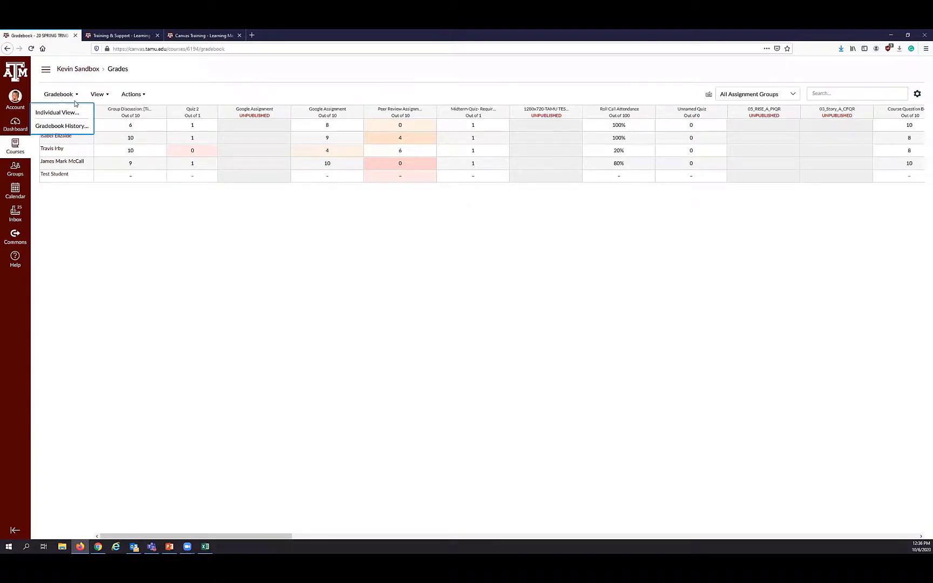
{"action": "left_click", "coordinate": [71, 114]}
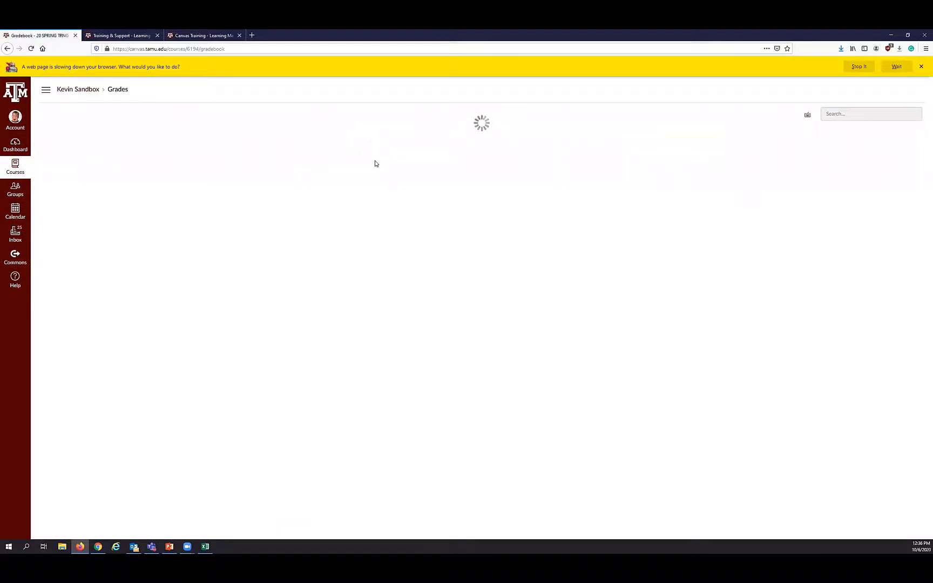
{"action": "left_click", "coordinate": [894, 67]}
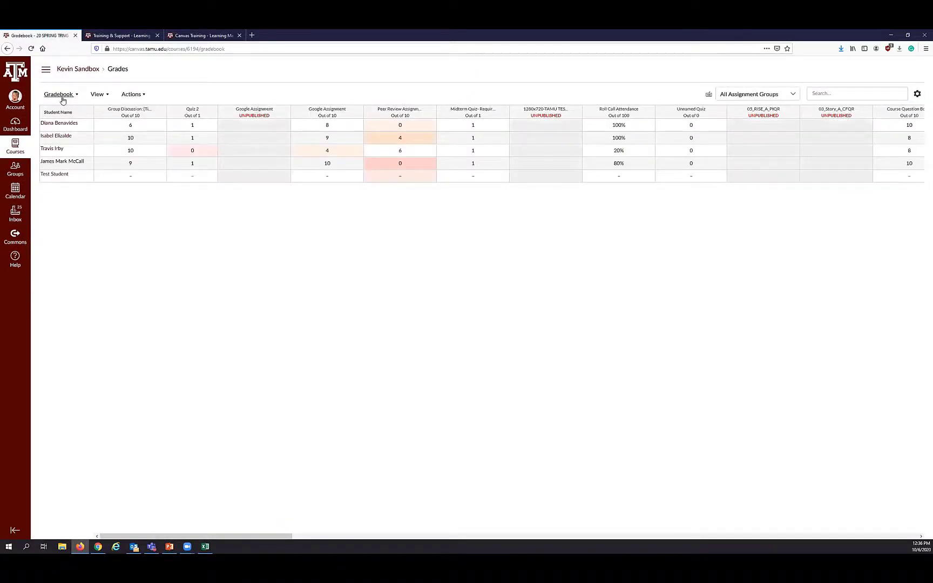
{"action": "left_click", "coordinate": [76, 95]}
{"action": "left_click", "coordinate": [68, 113]}
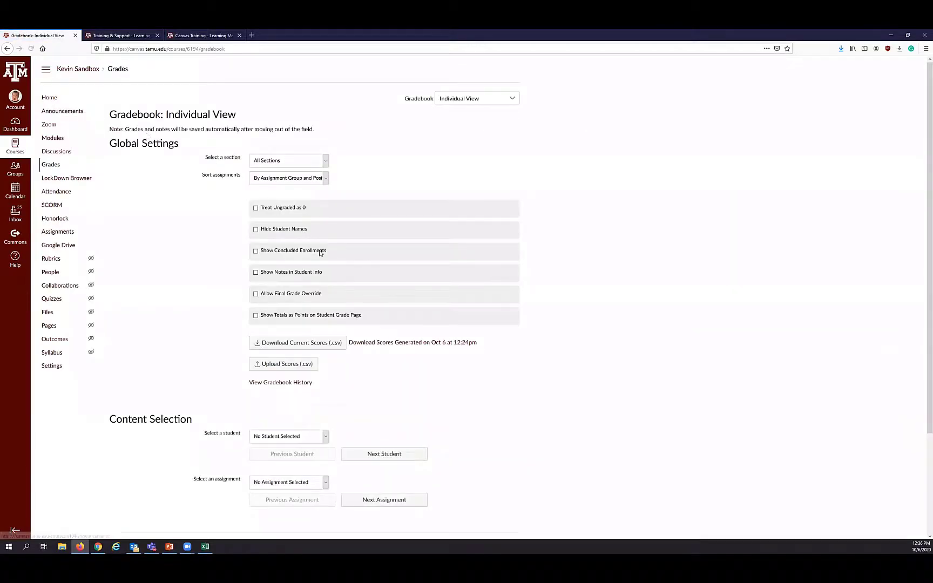
- Examine the global settings of the individual gradebook, including the section choices
{"action": "scroll", "coordinate": [330, 263], "scroll_direction": "down", "scroll_amount": 1}
{"action": "scroll", "coordinate": [329, 261], "scroll_direction": "down", "scroll_amount": 1}
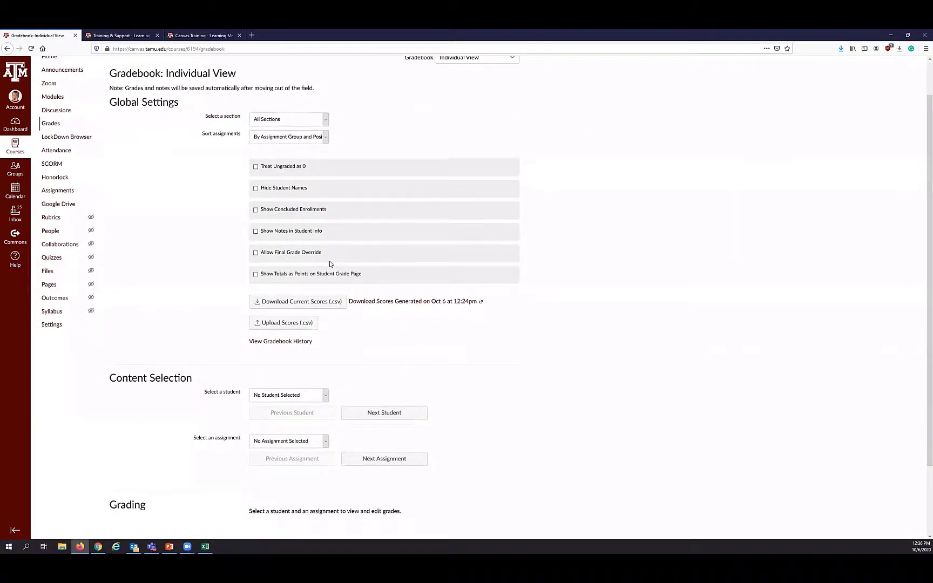
{"action": "scroll", "coordinate": [329, 260], "scroll_direction": "up", "scroll_amount": 2}
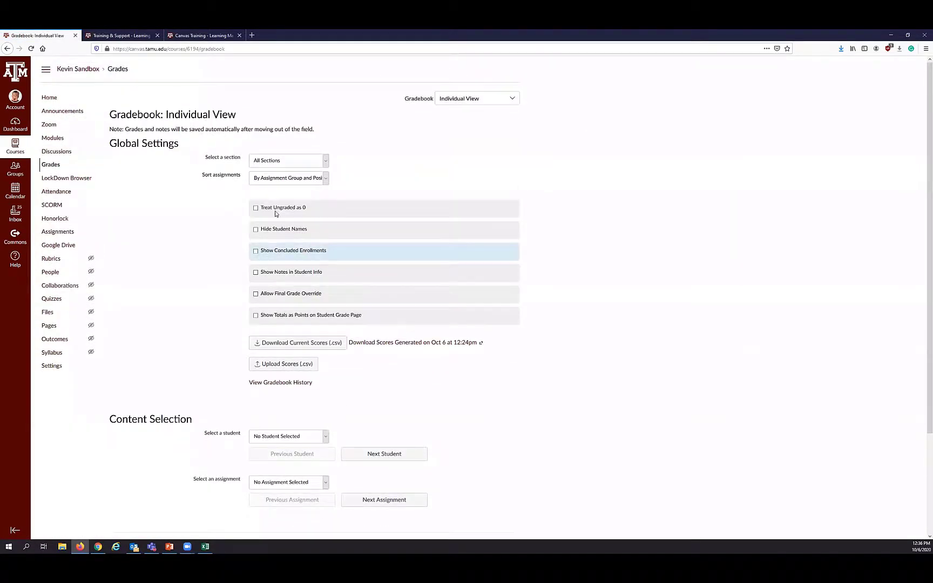
{"action": "left_click", "coordinate": [259, 162]}
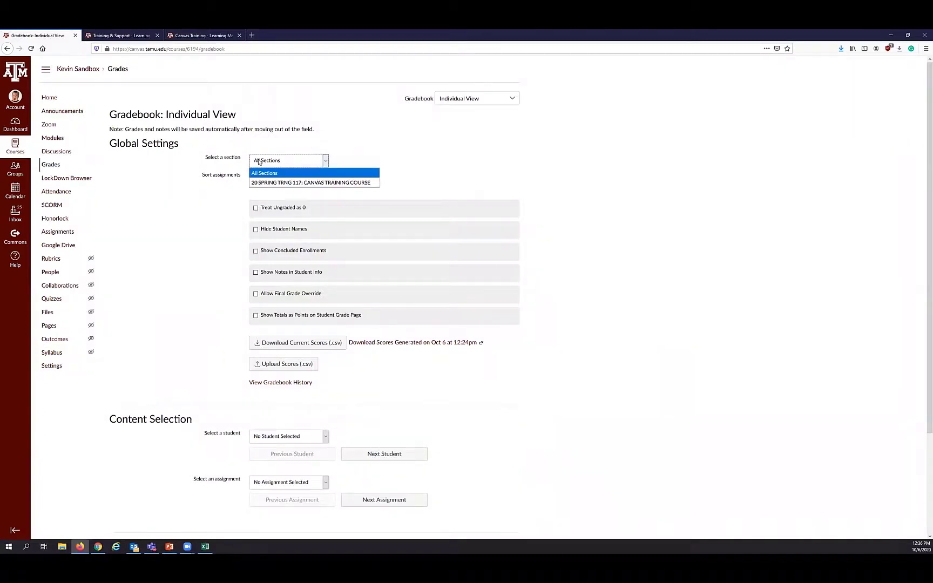
{"action": "left_click", "coordinate": [291, 150]}
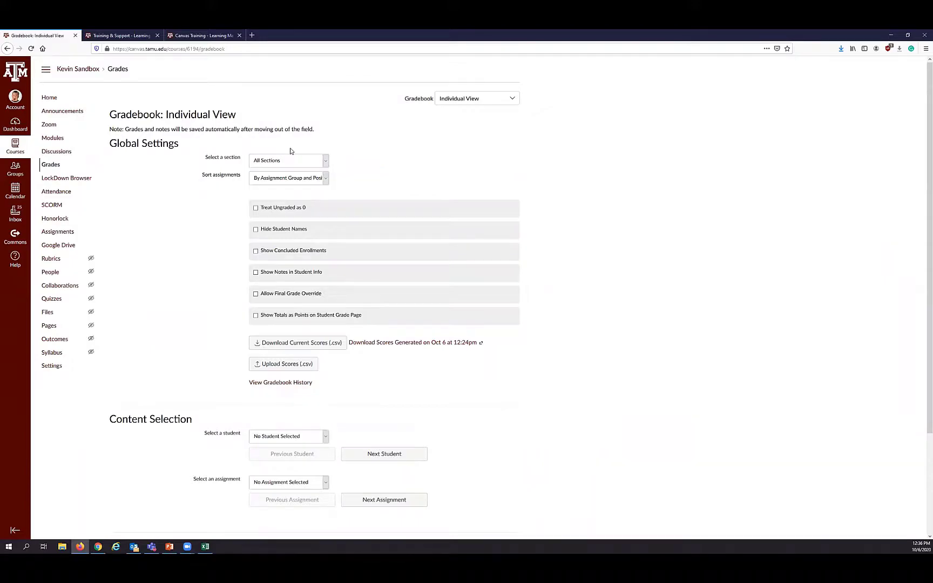
- Examine the available students and assignments, the grade display options and the CSV score download and upload options
{"action": "scroll", "coordinate": [294, 167], "scroll_direction": "down", "scroll_amount": 2}
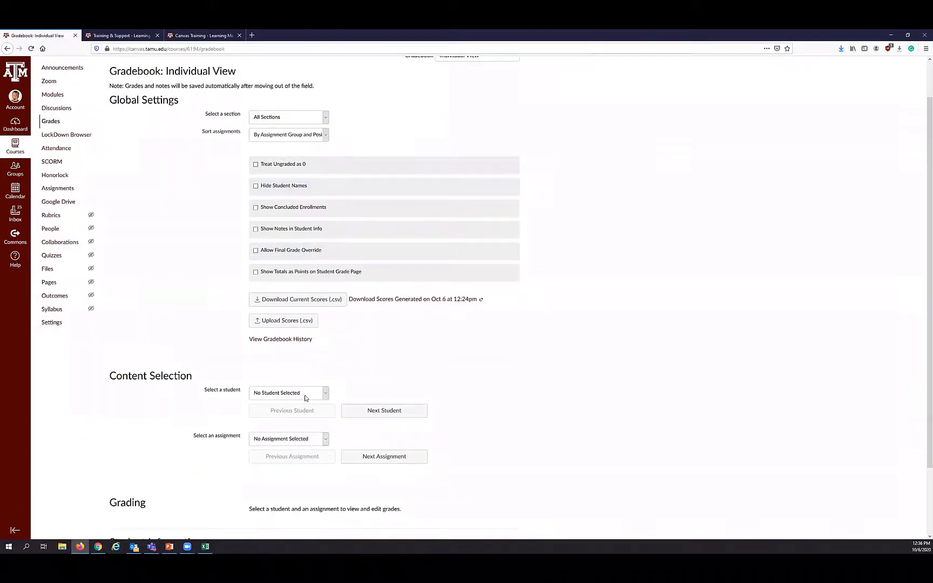
{"action": "left_click", "coordinate": [306, 398]}
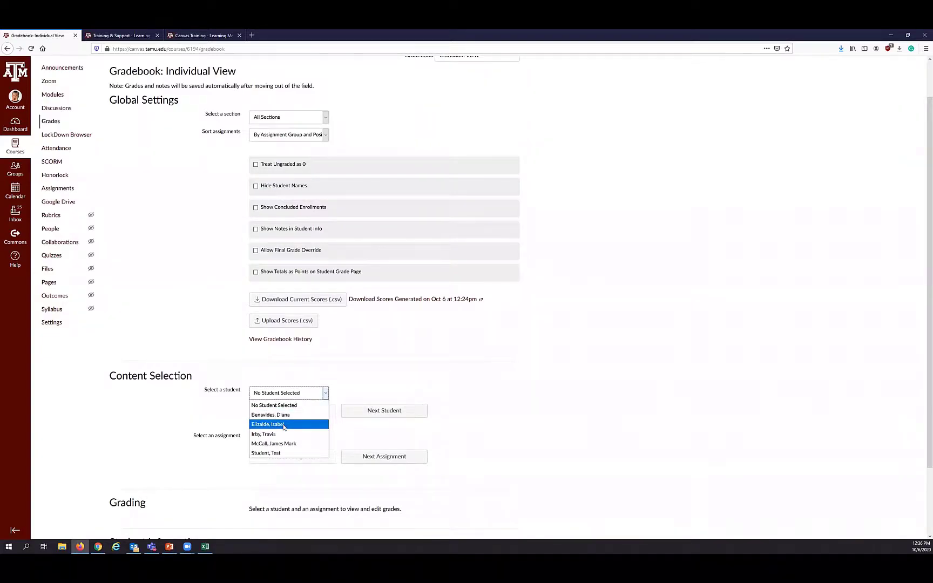
{"action": "left_click", "coordinate": [360, 372]}
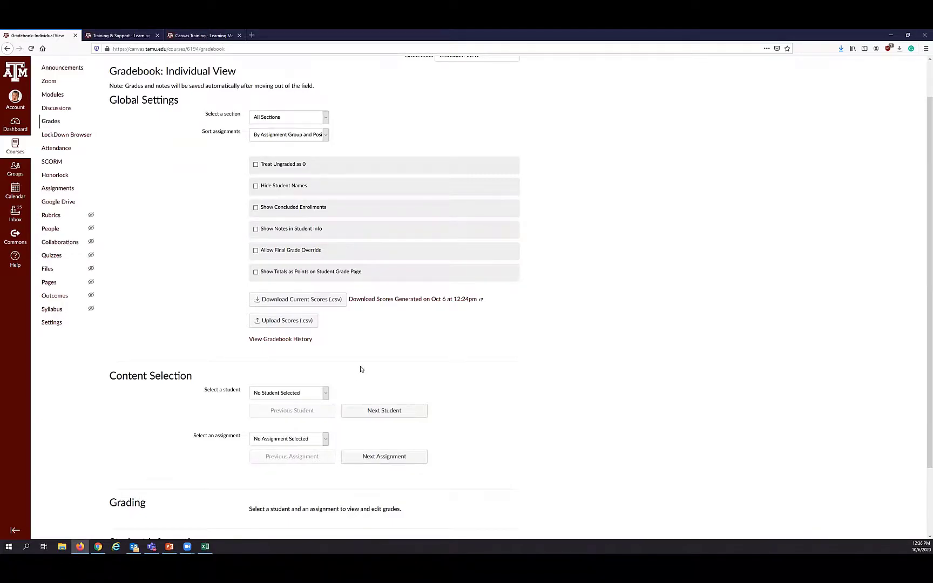
{"action": "scroll", "coordinate": [361, 370], "scroll_direction": "down", "scroll_amount": 1}
{"action": "left_click", "coordinate": [286, 399]}
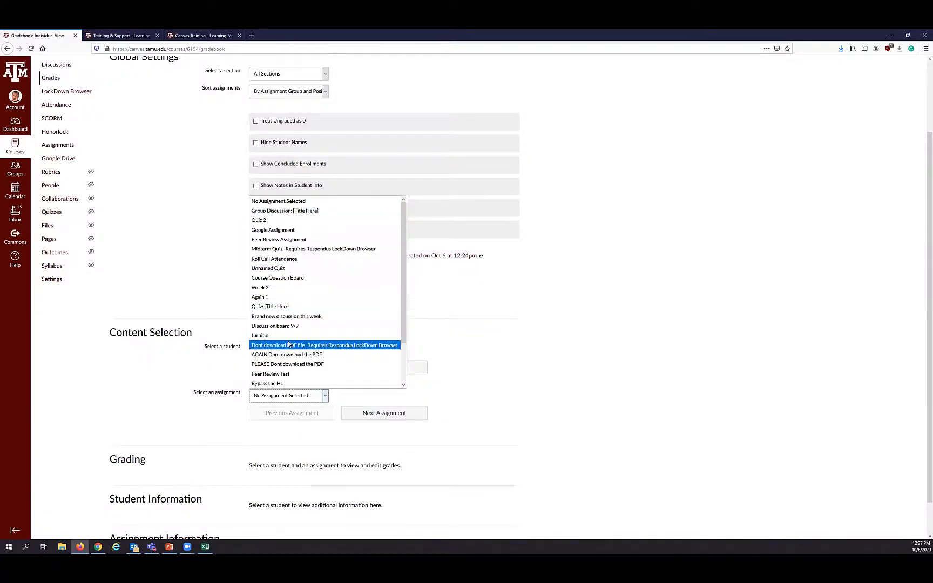
{"action": "left_click", "coordinate": [523, 337]}
{"action": "scroll", "coordinate": [400, 333], "scroll_direction": "up", "scroll_amount": 2}
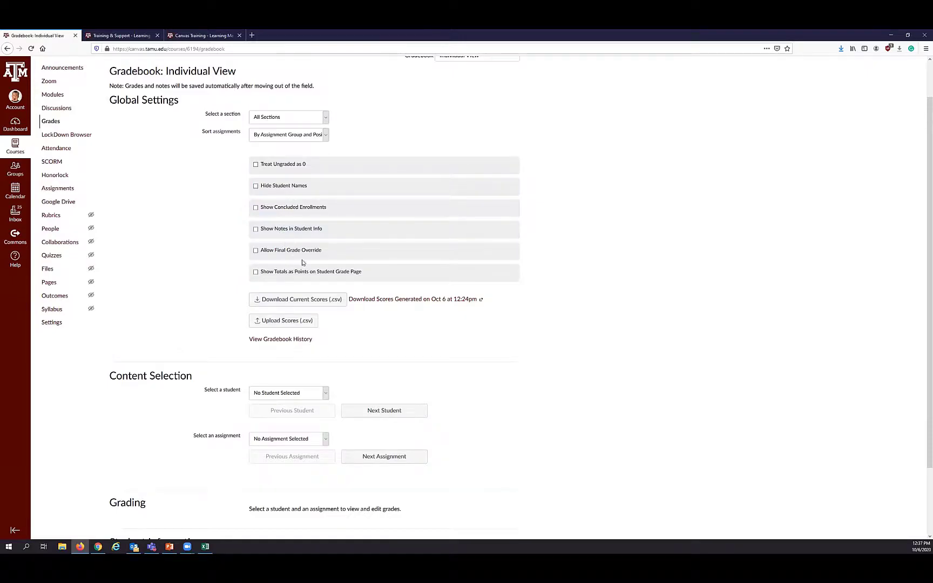
{"action": "scroll", "coordinate": [323, 336], "scroll_direction": "down", "scroll_amount": 1}
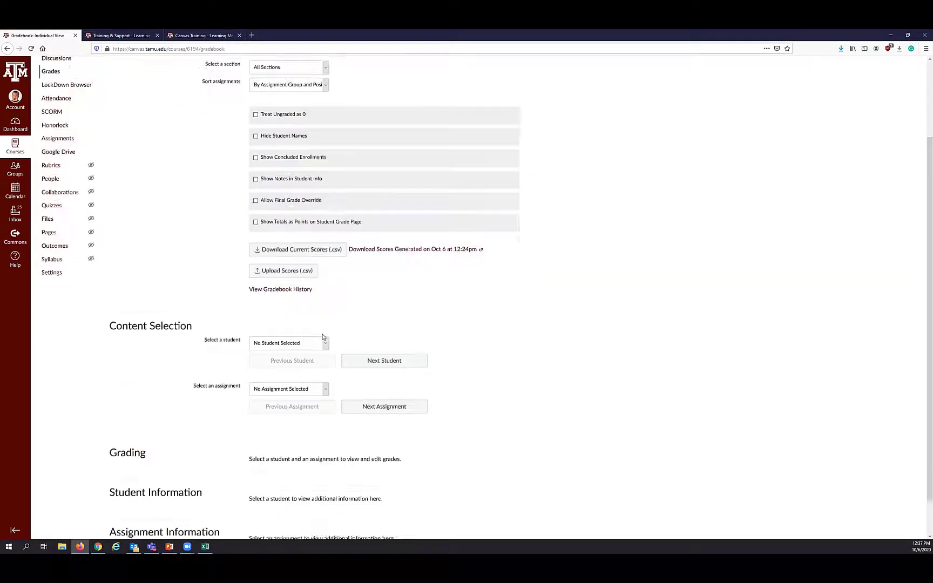
{"action": "scroll", "coordinate": [323, 337], "scroll_direction": "down", "scroll_amount": 3}
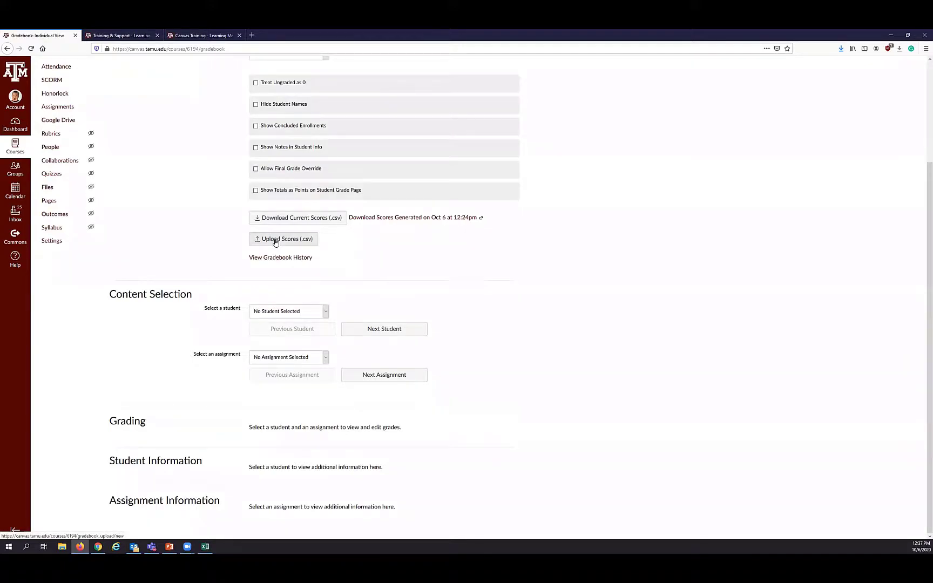
{"action": "scroll", "coordinate": [271, 253], "scroll_direction": "up", "scroll_amount": 3}
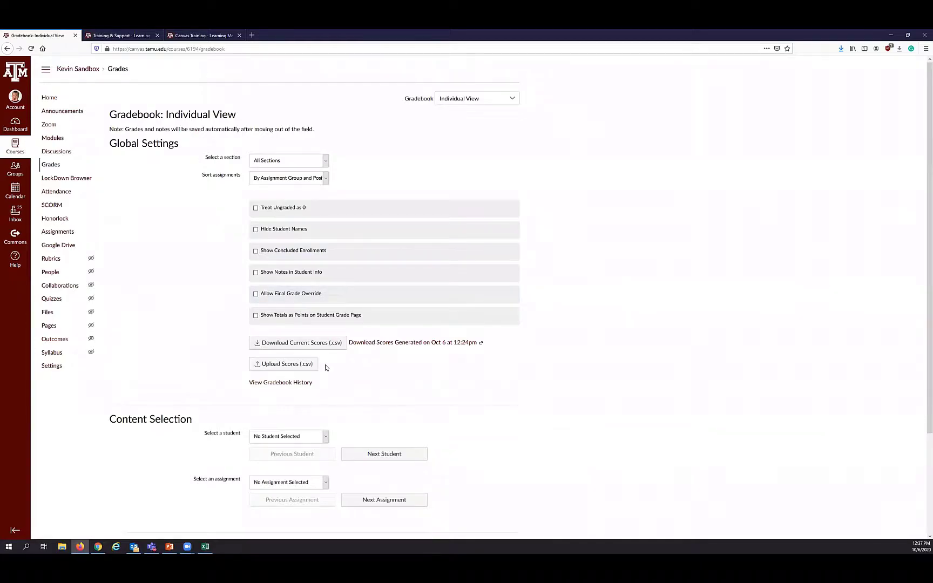
- Select the second listed student and review the grades by assignment group and the final grade
{"action": "scroll", "coordinate": [324, 368], "scroll_direction": "down", "scroll_amount": 3}
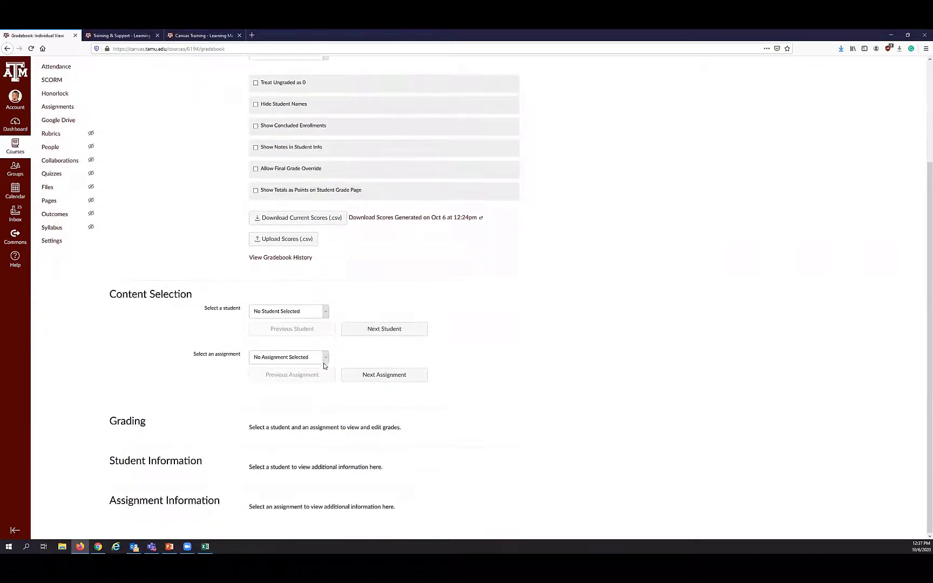
{"action": "left_click", "coordinate": [312, 317]}
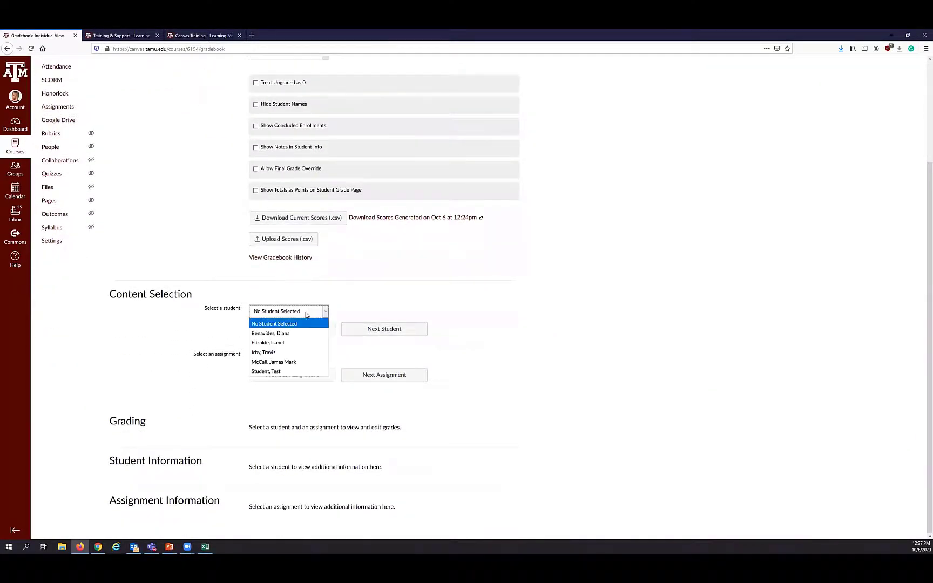
{"action": "left_click", "coordinate": [289, 347]}
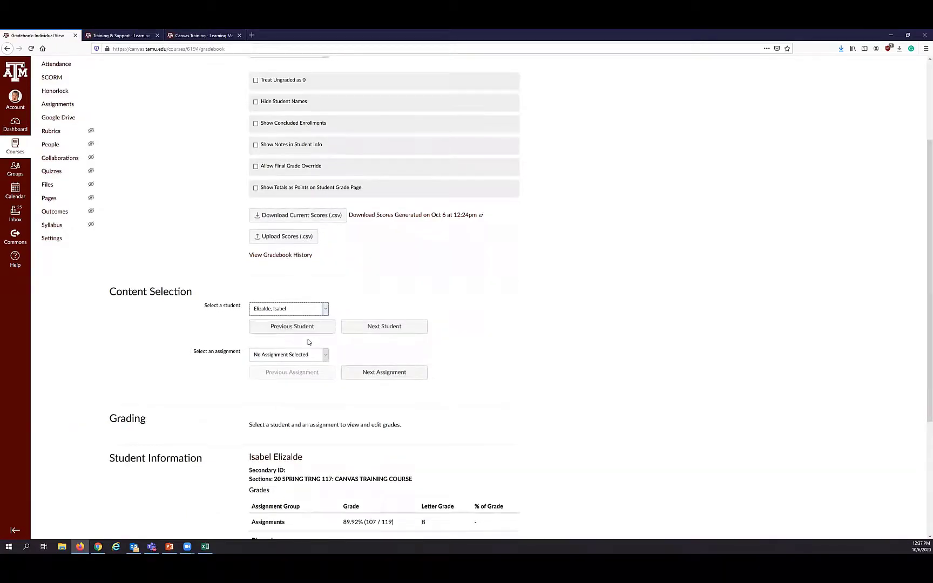
{"action": "scroll", "coordinate": [309, 341], "scroll_direction": "down", "scroll_amount": 3}
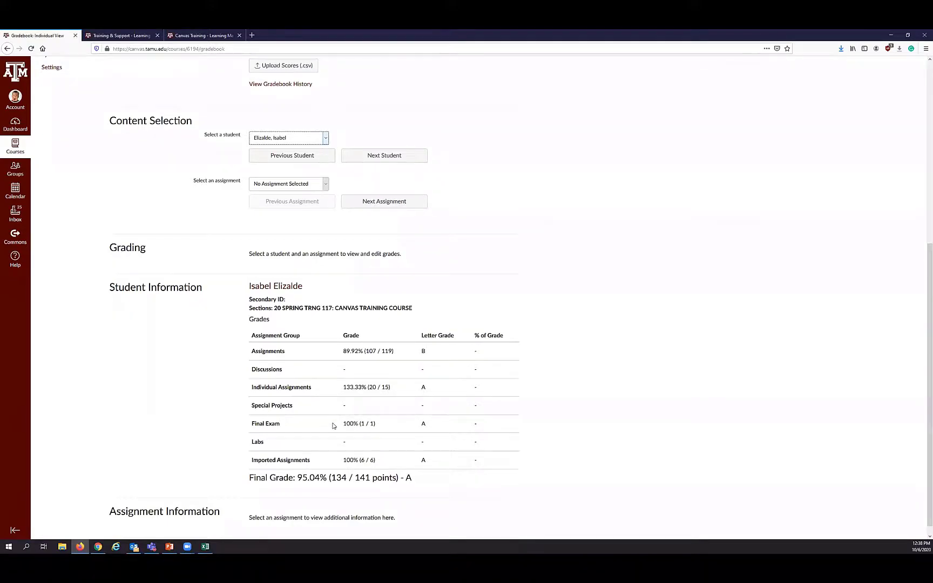
{"action": "scroll", "coordinate": [333, 426], "scroll_direction": "down", "scroll_amount": 1}
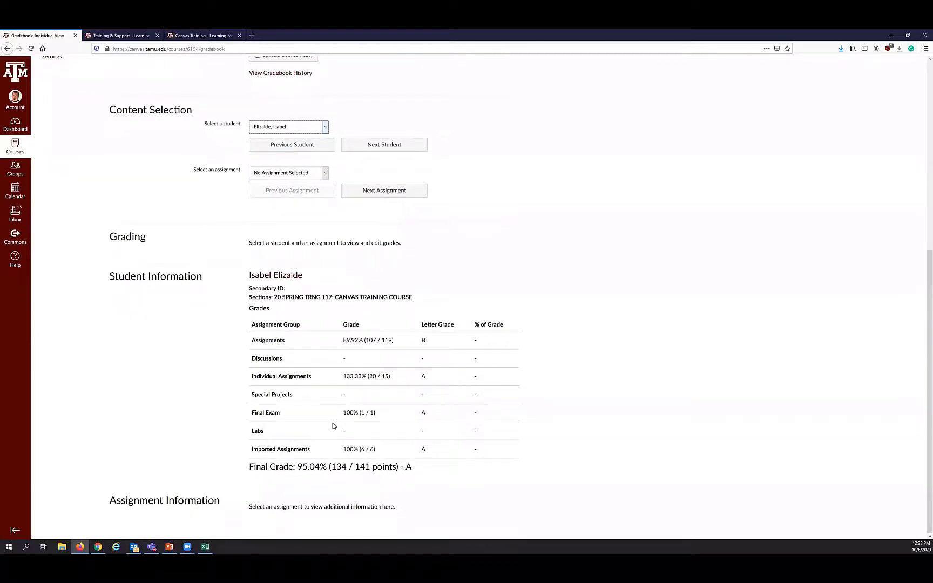
{"action": "scroll", "coordinate": [333, 423], "scroll_direction": "up", "scroll_amount": 5}
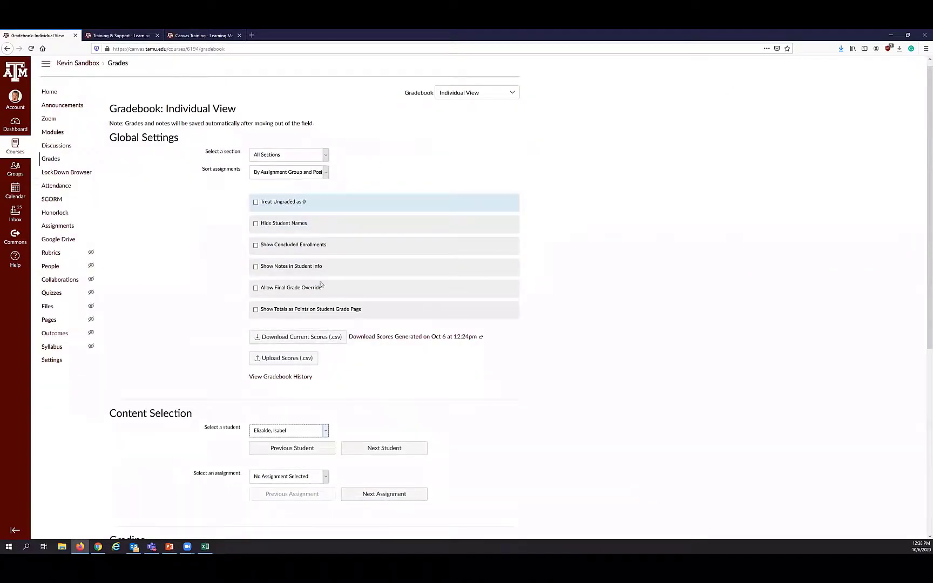
{"action": "scroll", "coordinate": [308, 391], "scroll_direction": "down", "scroll_amount": 5}
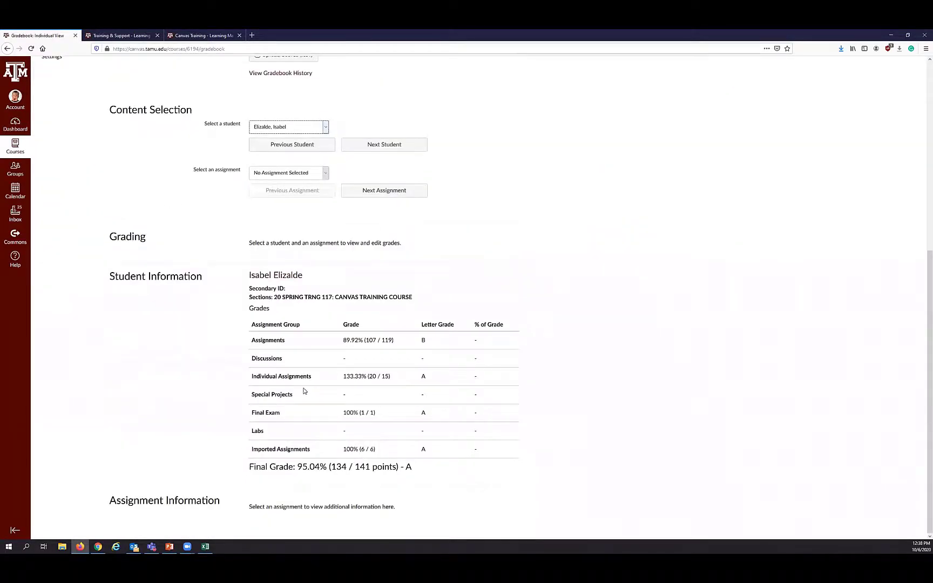
{"action": "scroll", "coordinate": [337, 367], "scroll_direction": "up", "scroll_amount": 5}
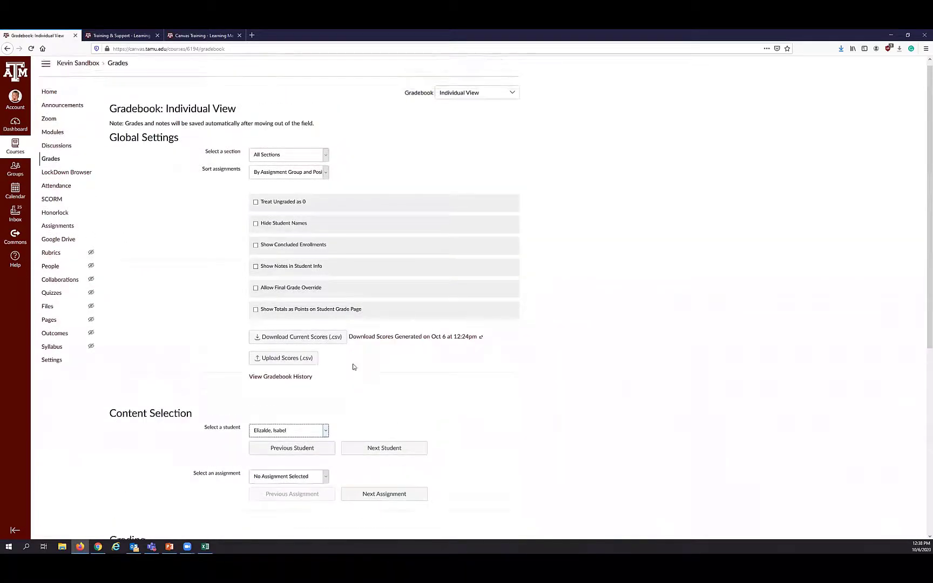
- Select the assignment "Brand new discussion this week" for the chosen student and review its grading section
{"action": "scroll", "coordinate": [353, 366], "scroll_direction": "down", "scroll_amount": 2}
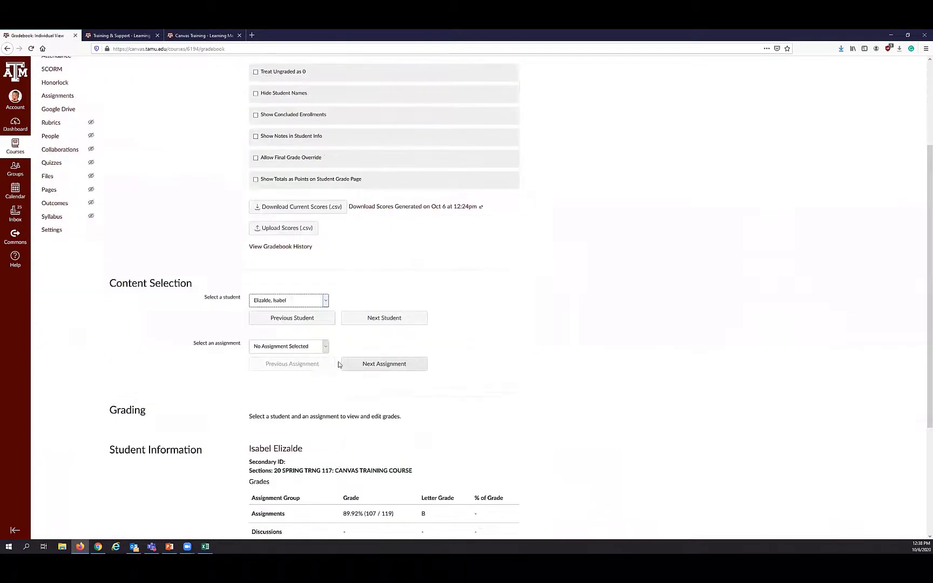
{"action": "left_click", "coordinate": [310, 348]}
{"action": "left_click", "coordinate": [277, 267]}
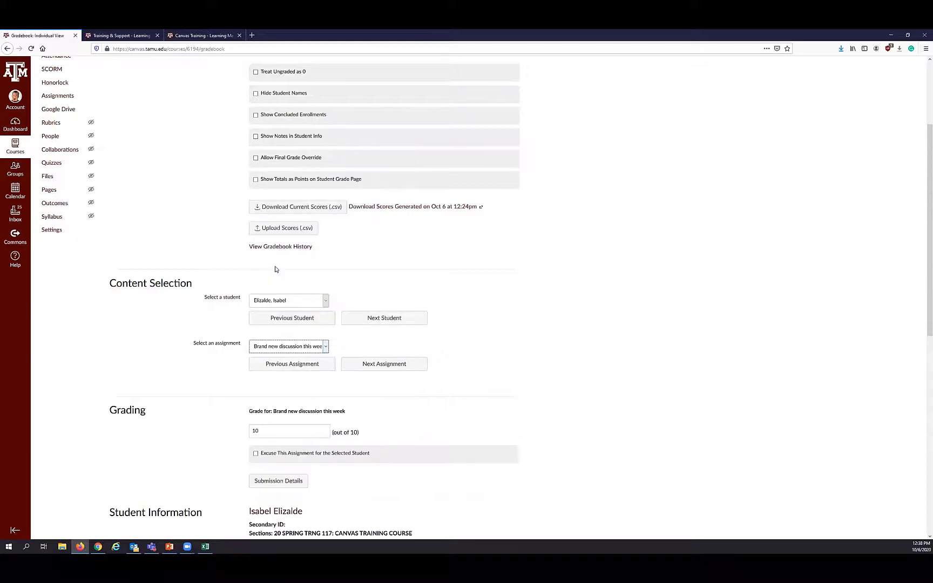
{"action": "scroll", "coordinate": [327, 375], "scroll_direction": "down", "scroll_amount": 2}
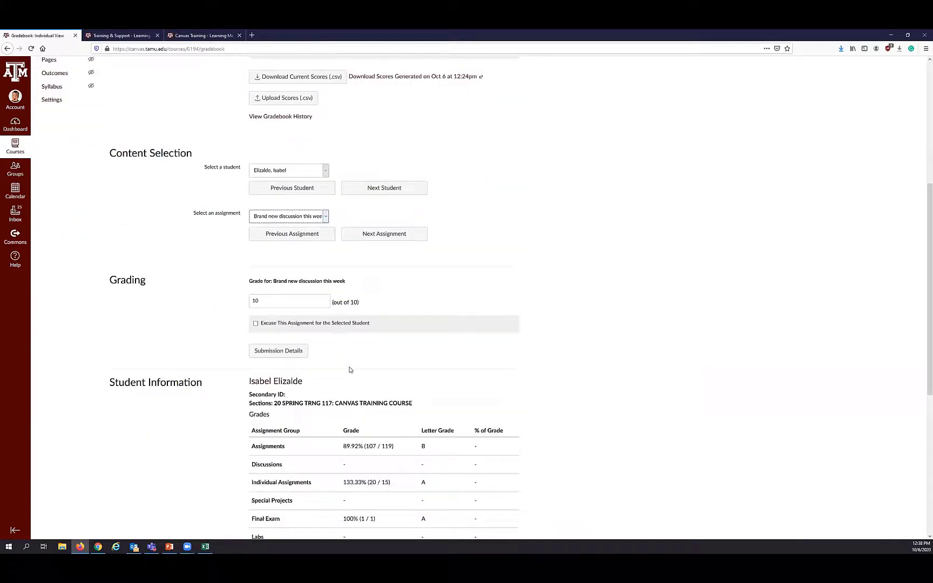
- Return to the full Gradebook view, letting the page finish loading, and open Gradebook History from there
{"action": "scroll", "coordinate": [436, 265], "scroll_direction": "up", "scroll_amount": 3}
{"action": "scroll", "coordinate": [451, 260], "scroll_direction": "up", "scroll_amount": 1}
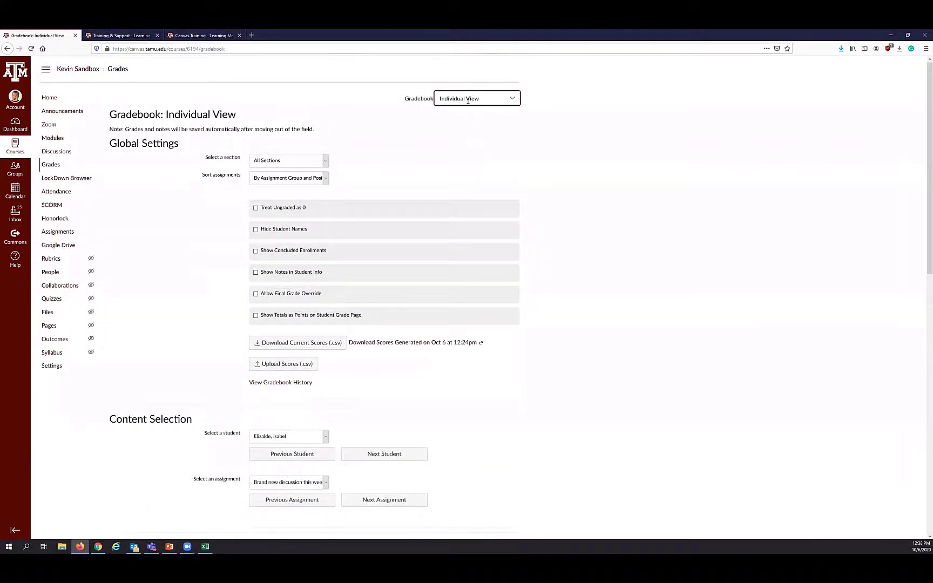
{"action": "left_click", "coordinate": [509, 95]}
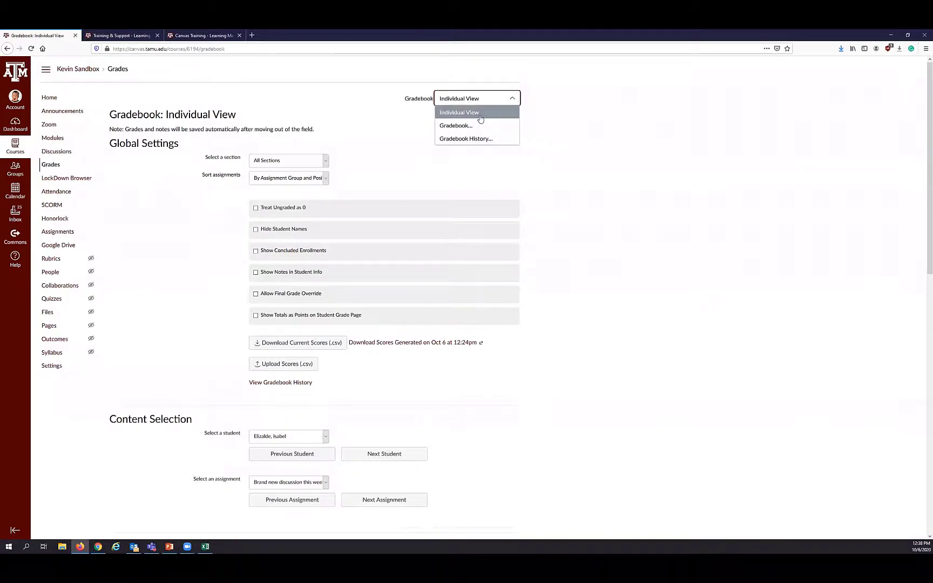
{"action": "left_click", "coordinate": [468, 126]}
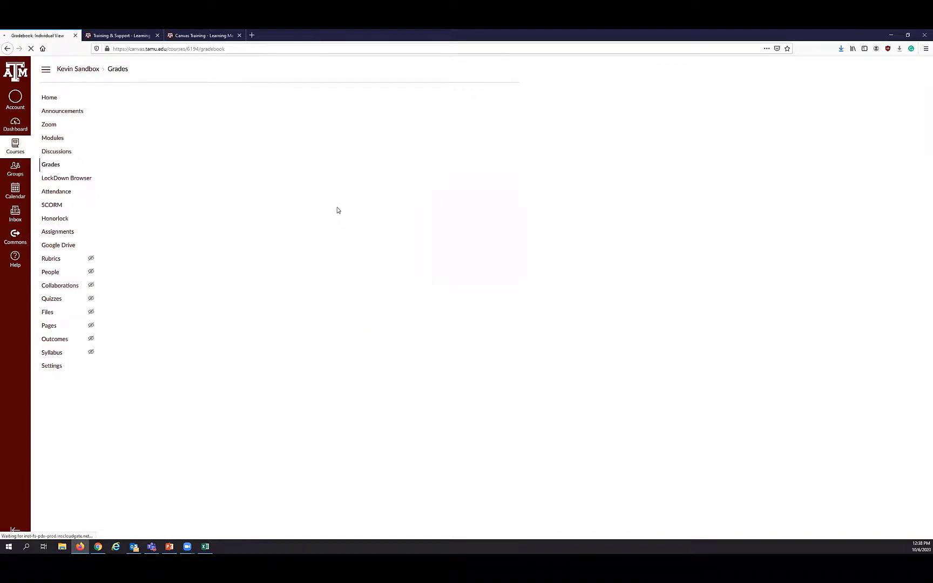
{"action": "left_click", "coordinate": [473, 100]}
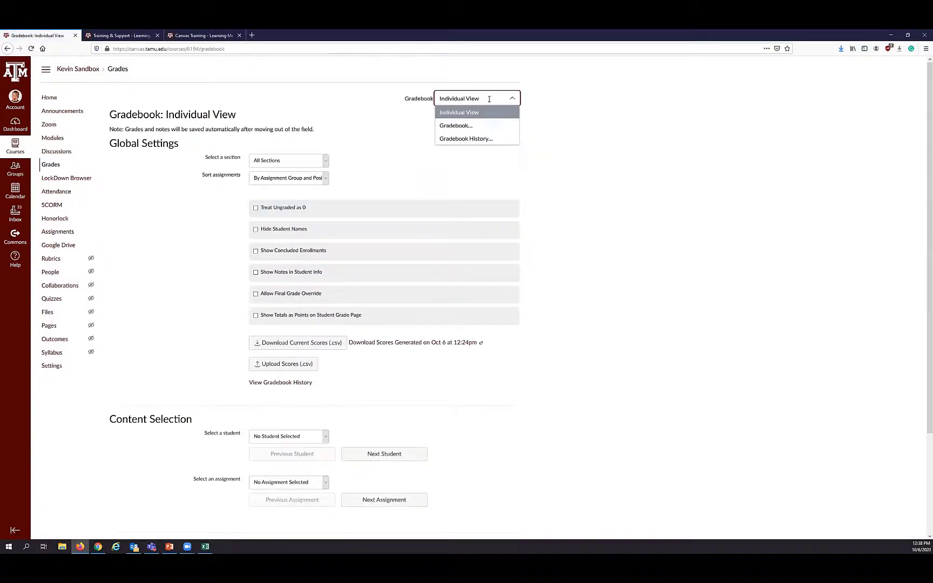
{"action": "left_click", "coordinate": [455, 126]}
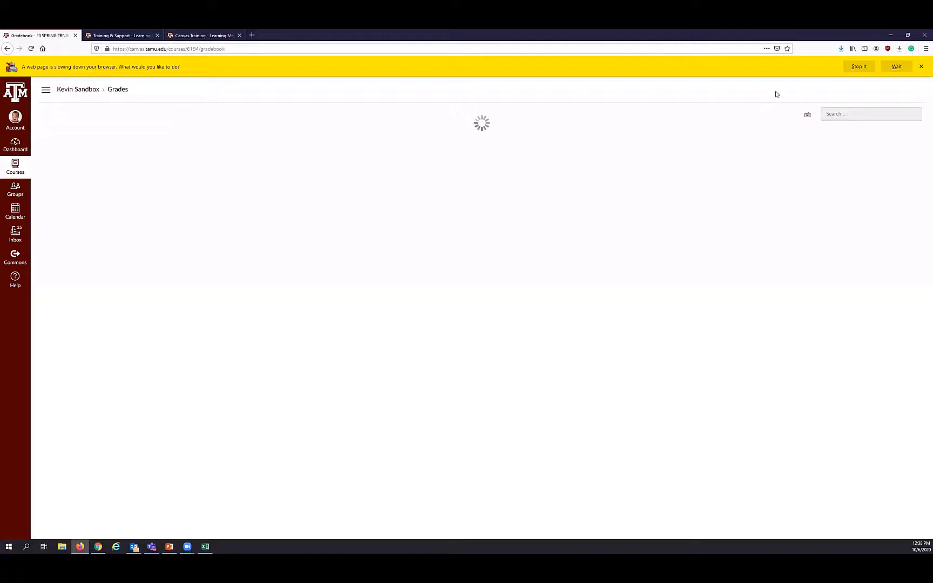
{"action": "left_click", "coordinate": [903, 69]}
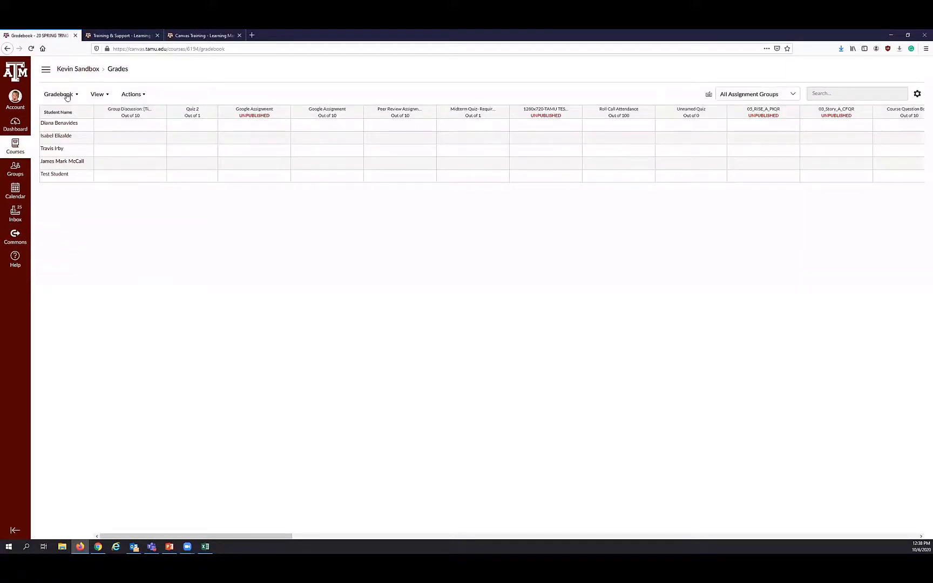
{"action": "left_click", "coordinate": [72, 96]}
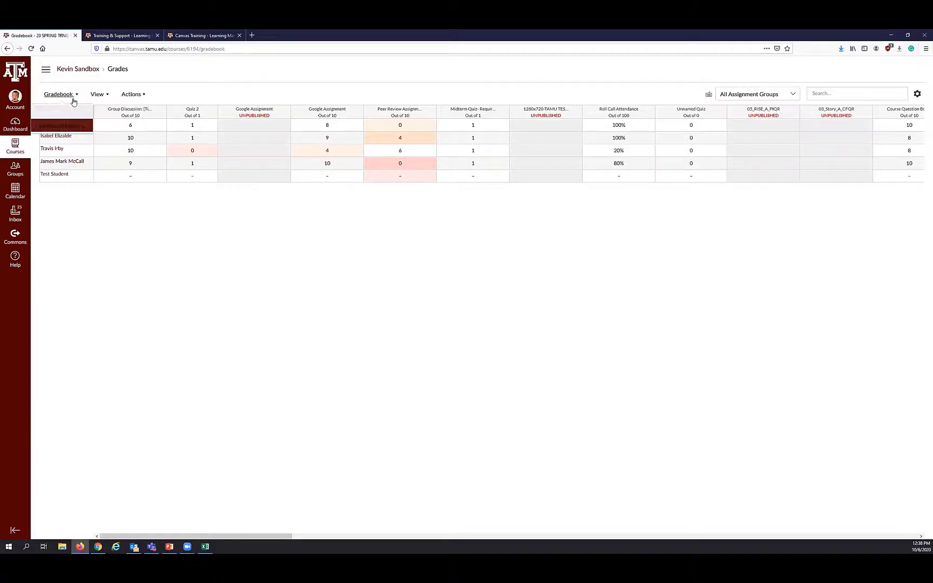
{"action": "left_click", "coordinate": [69, 126]}
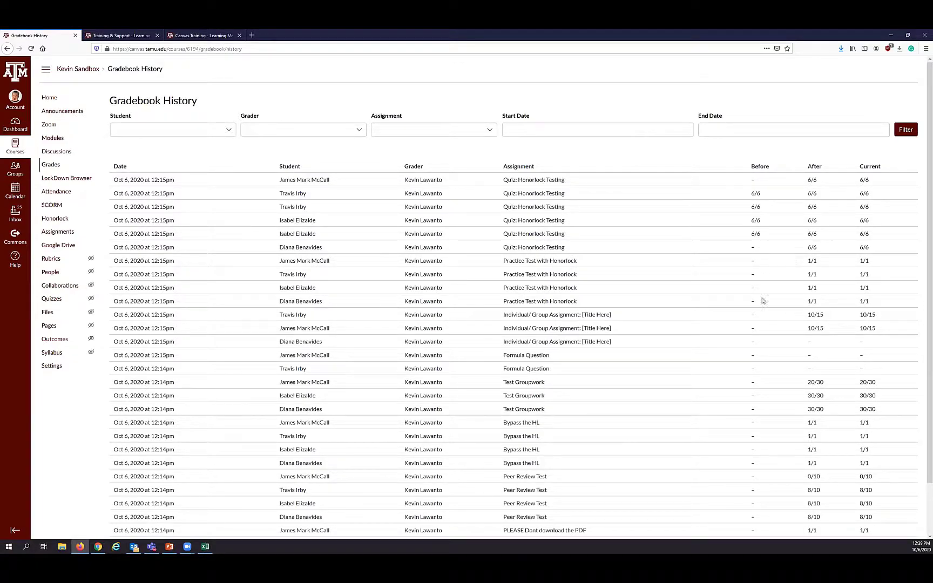
- Examine the Gradebook History entries by date, student, grader and assignment, including the before, after and current grades
{"action": "scroll", "coordinate": [758, 319], "scroll_direction": "down", "scroll_amount": 2}
{"action": "scroll", "coordinate": [758, 319], "scroll_direction": "up", "scroll_amount": 2}
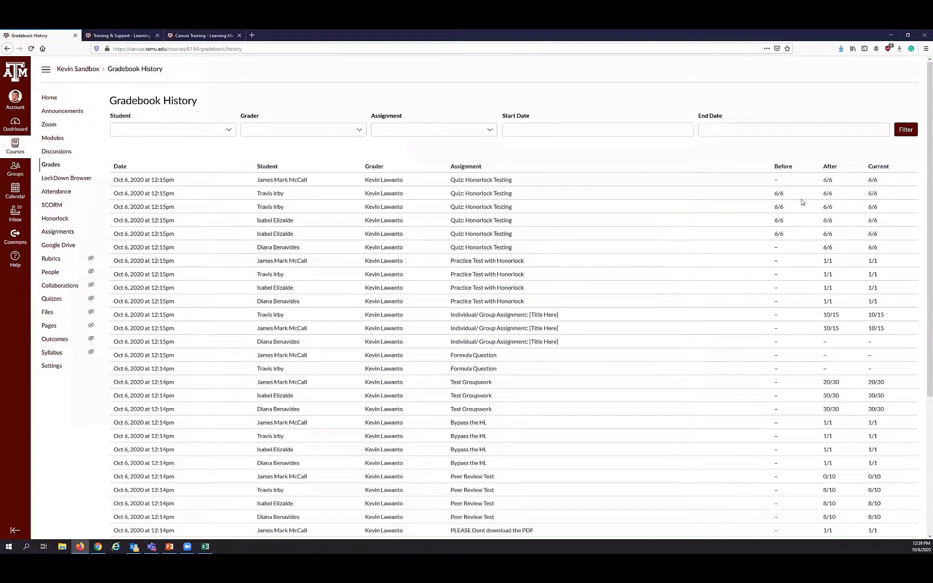
{"action": "scroll", "coordinate": [808, 296], "scroll_direction": "down", "scroll_amount": 5}
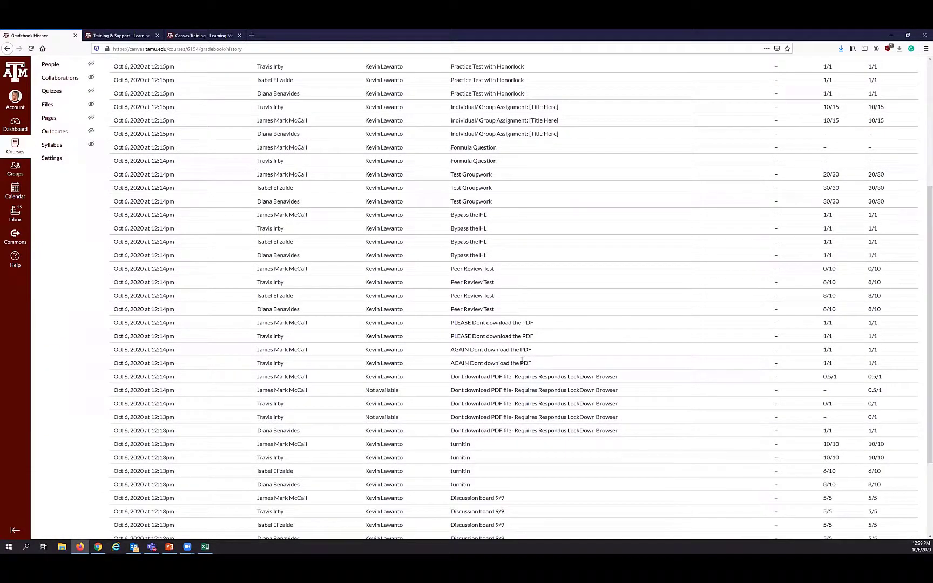
{"action": "scroll", "coordinate": [522, 361], "scroll_direction": "up", "scroll_amount": 5}
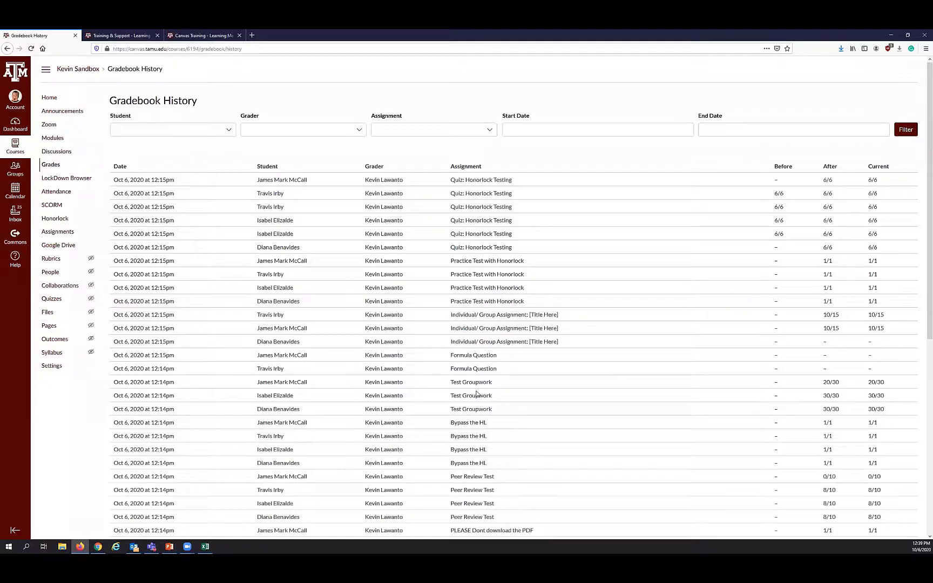
{"action": "scroll", "coordinate": [476, 393], "scroll_direction": "down", "scroll_amount": 1}
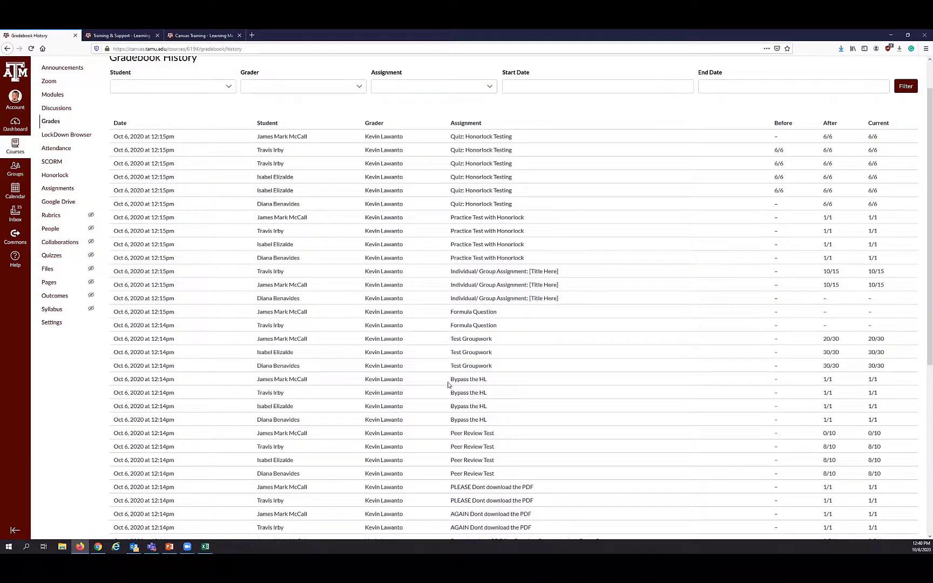
{"action": "scroll", "coordinate": [443, 392], "scroll_direction": "up", "scroll_amount": 1}
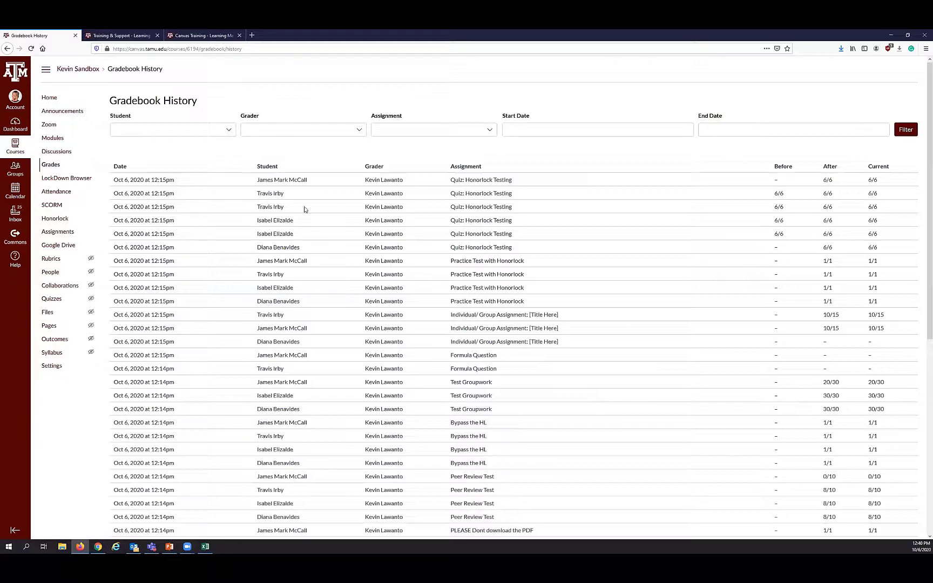
- Examine the Gradebook History filters for student, grader, assignment, start date and end date
{"action": "left_click", "coordinate": [223, 134]}
{"action": "left_click", "coordinate": [300, 128]}
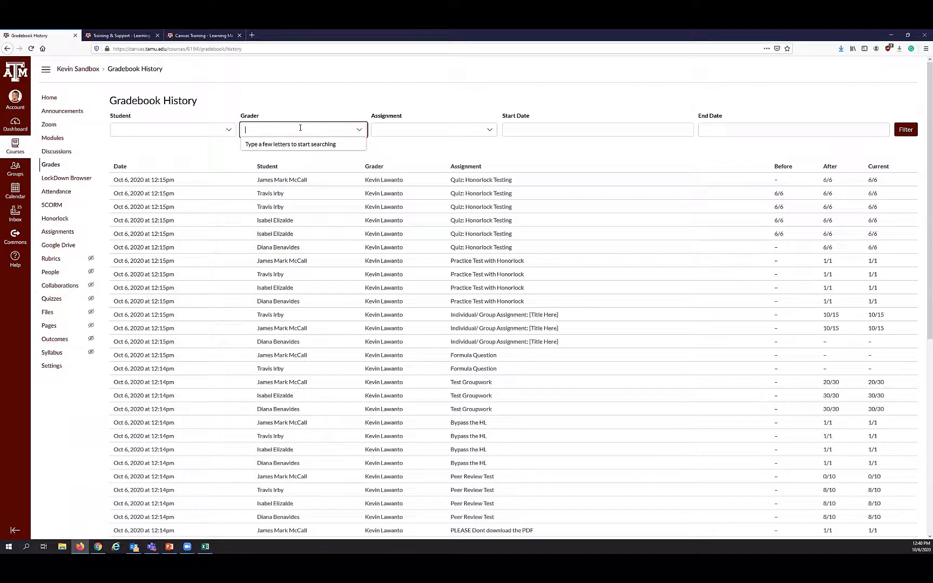
{"action": "left_click", "coordinate": [426, 131]}
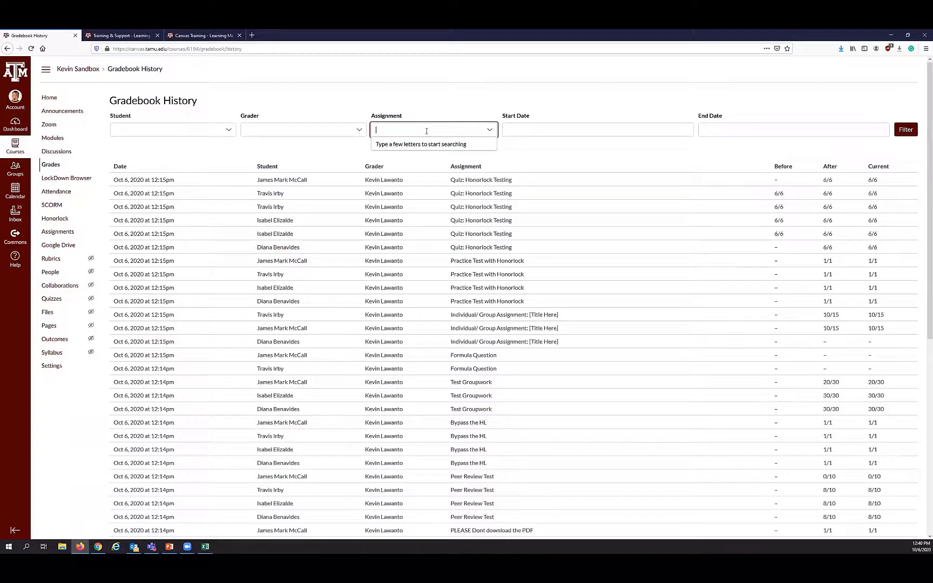
{"action": "left_click", "coordinate": [548, 132]}
{"action": "left_click", "coordinate": [702, 124]}
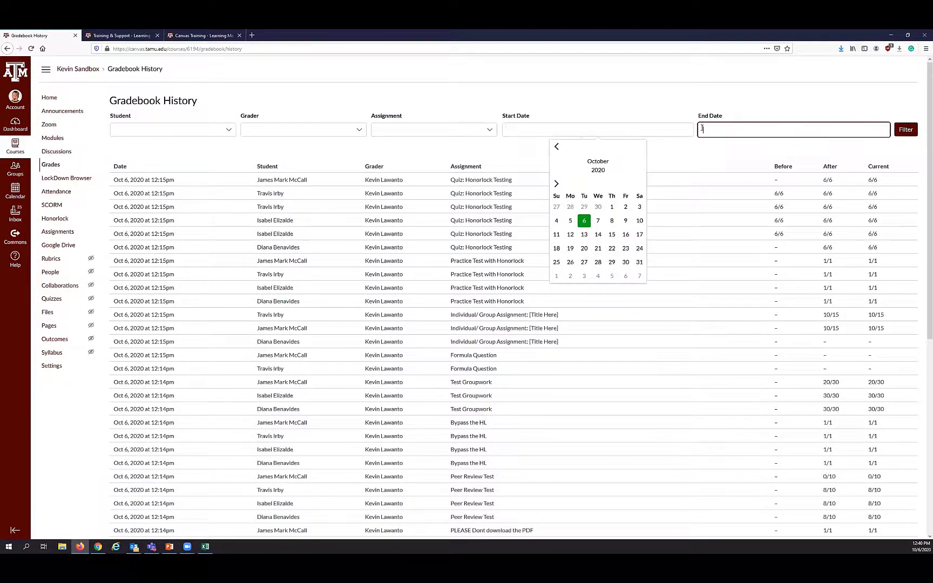
{"action": "left_click", "coordinate": [668, 157]}
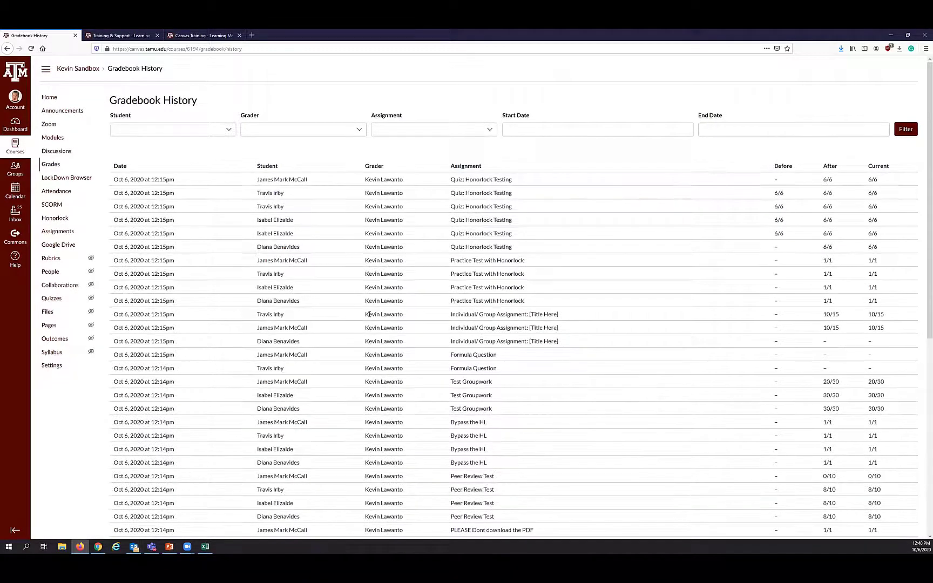
{"action": "scroll", "coordinate": [340, 291], "scroll_direction": "down", "scroll_amount": 3}
{"action": "scroll", "coordinate": [335, 287], "scroll_direction": "up", "scroll_amount": 3}
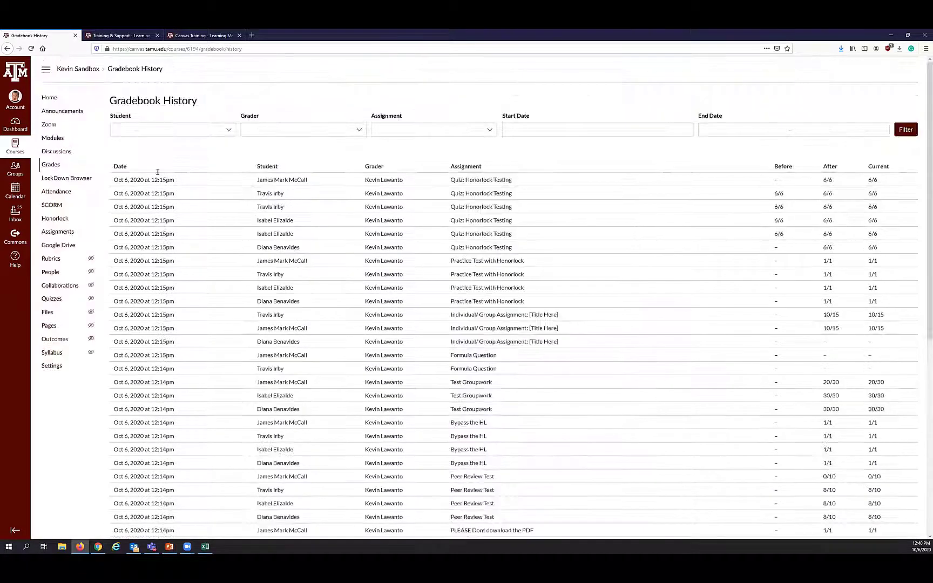
- Return to the course home page, open the Grades page and reload it so the gradebook finishes loading
{"action": "left_click", "coordinate": [88, 71]}
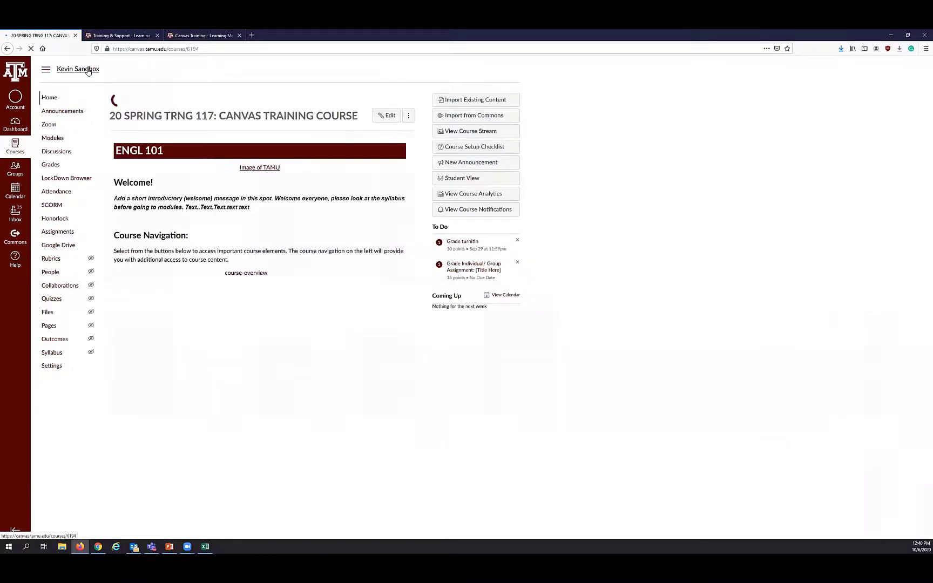
{"action": "left_click", "coordinate": [57, 166]}
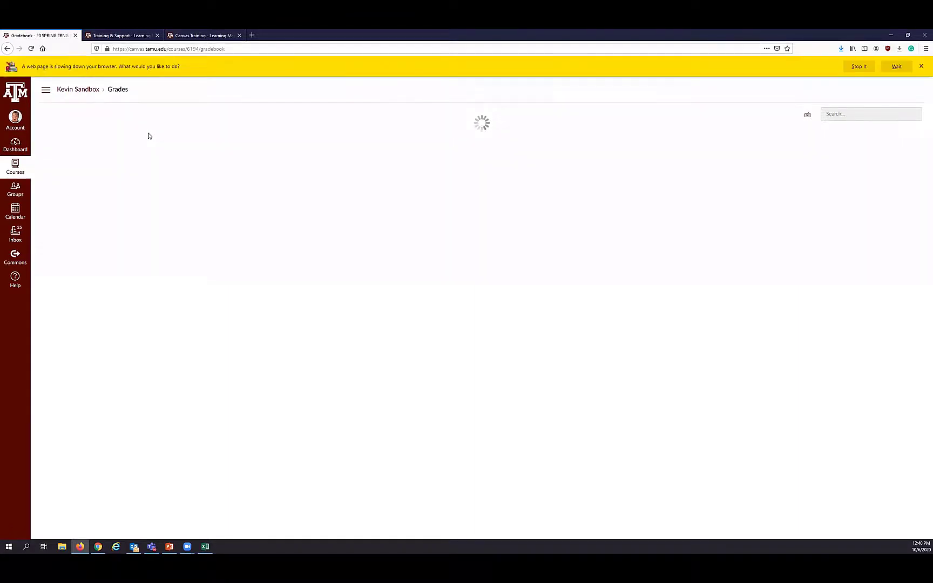
{"action": "left_click", "coordinate": [31, 48]}
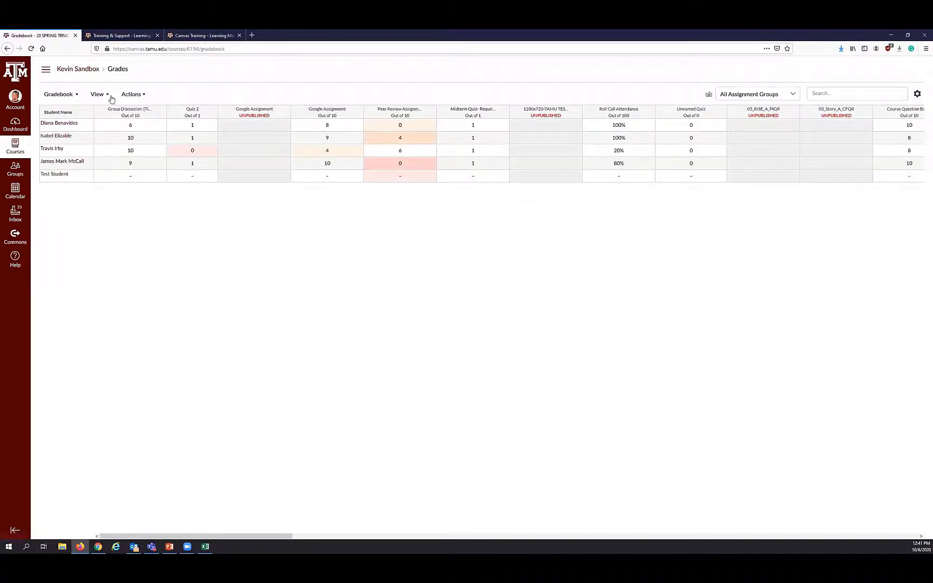
- Review the gradebook's arrangement, filter and column display options, and briefly check the Statuses list
{"action": "left_click", "coordinate": [108, 97]}
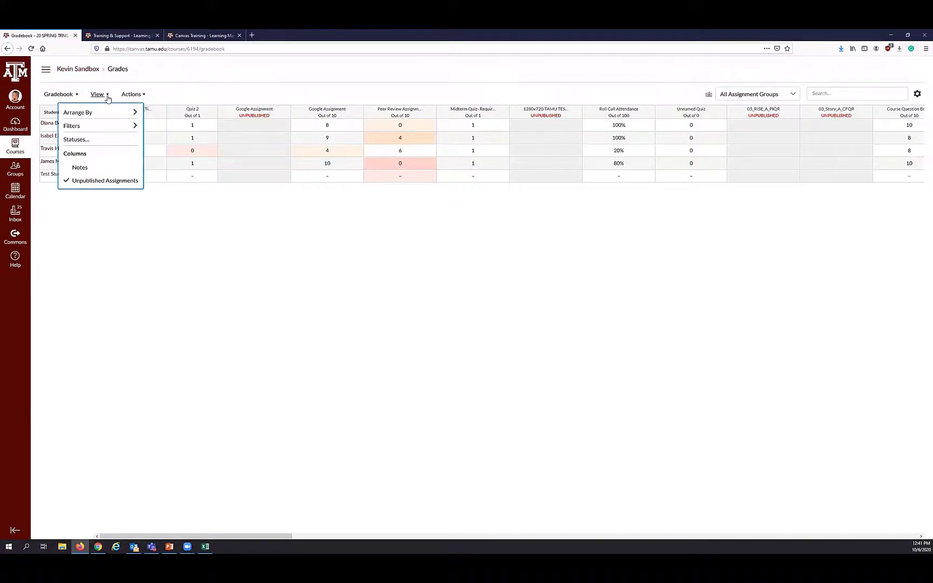
{"action": "mouse_move", "coordinate": [104, 114]}
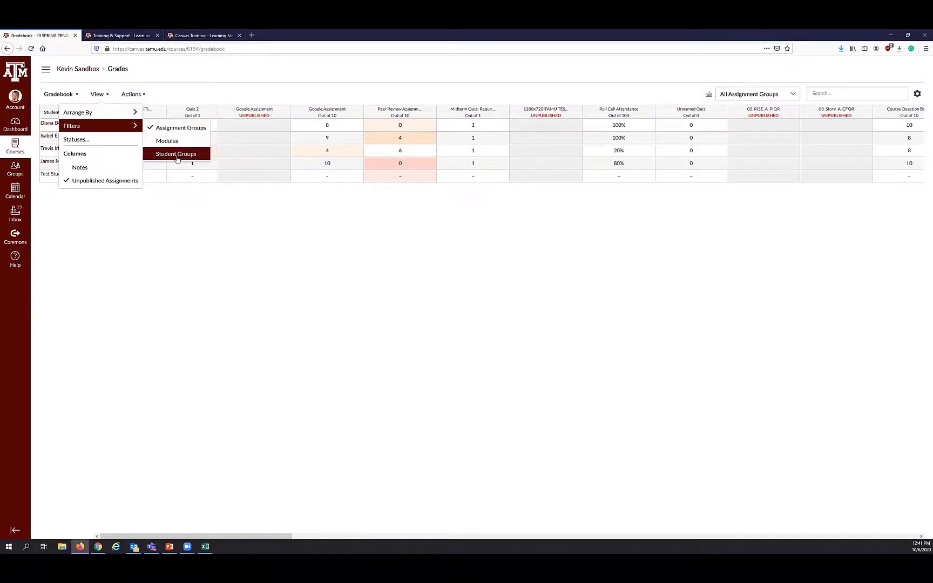
{"action": "left_click", "coordinate": [96, 140]}
{"action": "left_click", "coordinate": [497, 233]}
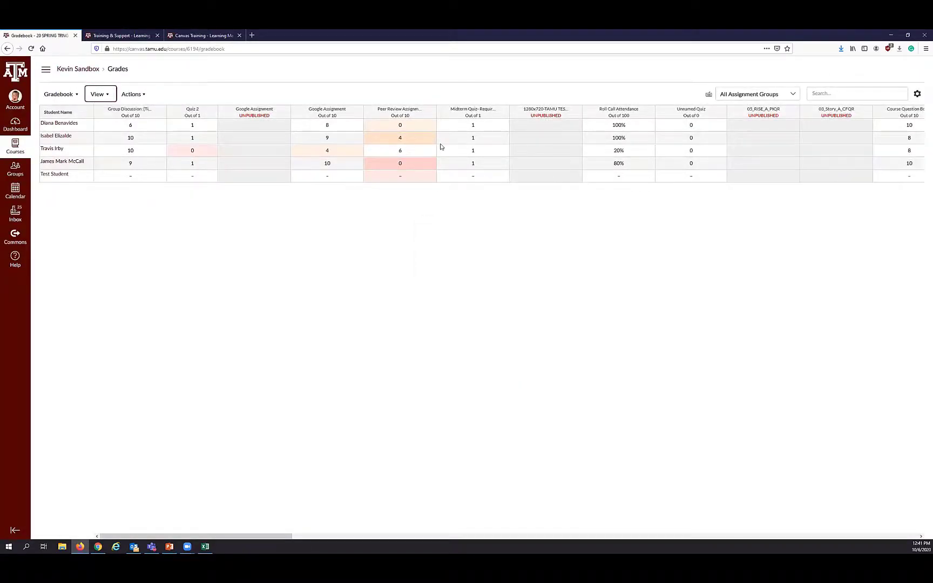
- Open the grade details for the first student's Peer Review Assignment, review the submission status options and close the details
{"action": "left_click", "coordinate": [424, 126]}
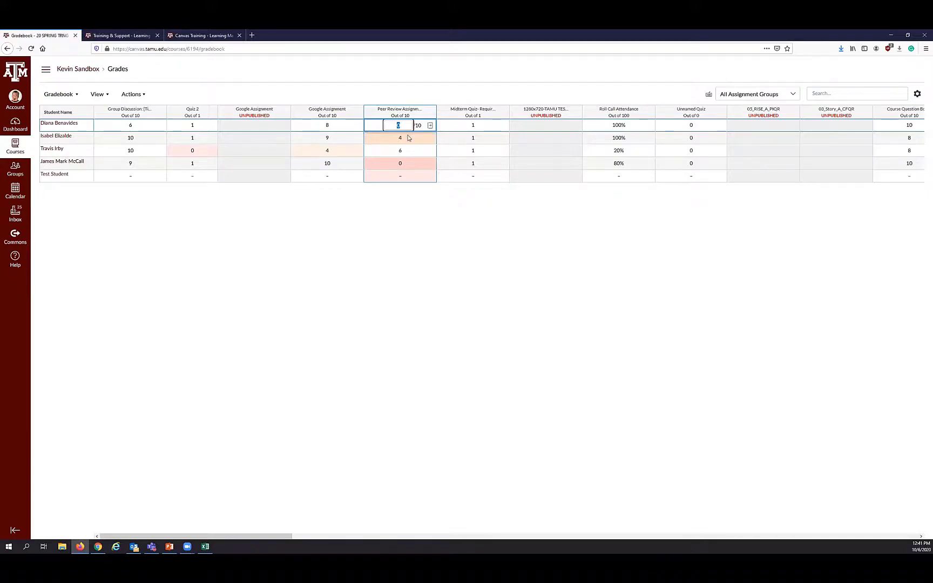
{"action": "key", "text": "Return"}
{"action": "left_click", "coordinate": [406, 127]}
{"action": "key", "text": "Return"}
{"action": "left_click", "coordinate": [430, 126]}
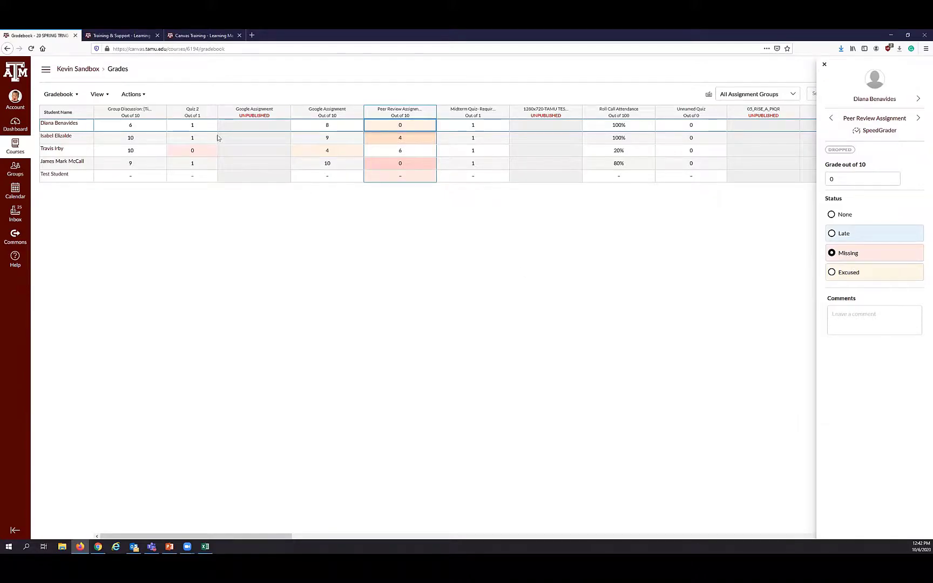
{"action": "key", "text": "Escape"}
- Open the Statuses list, review the colour choices for the Late status and close the list
{"action": "left_click", "coordinate": [99, 94]}
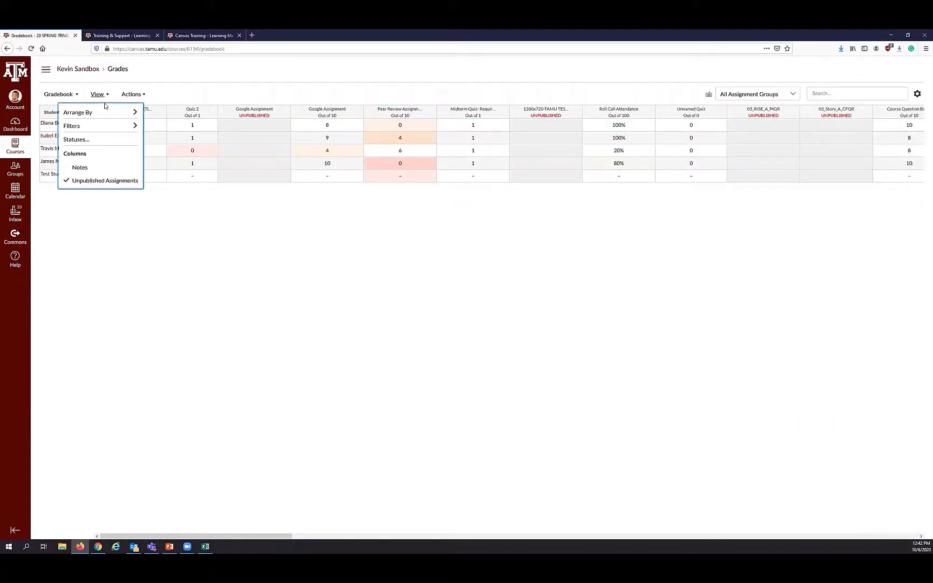
{"action": "left_click", "coordinate": [92, 140]}
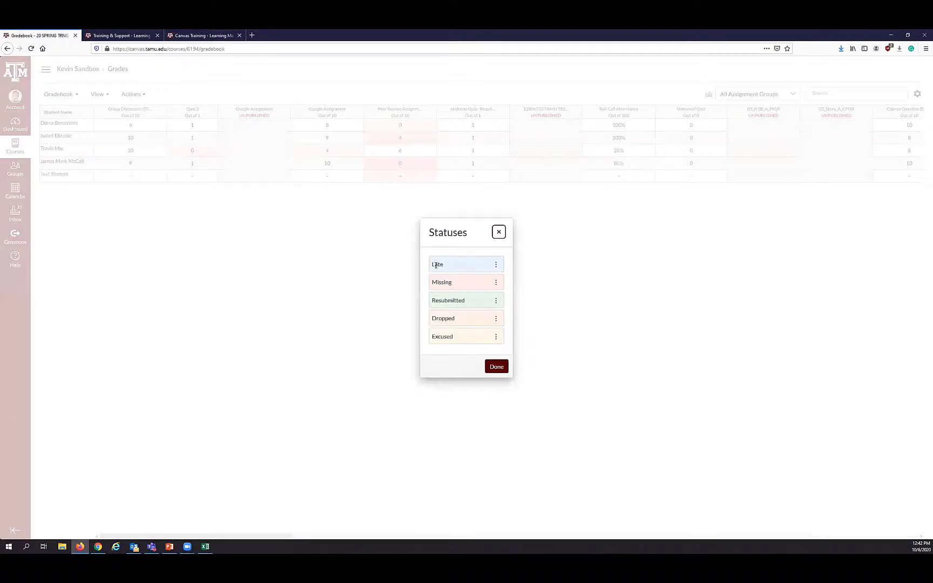
{"action": "left_click_drag", "start_coordinate": [433, 264], "coordinate": [448, 266]}
{"action": "left_click", "coordinate": [496, 267]}
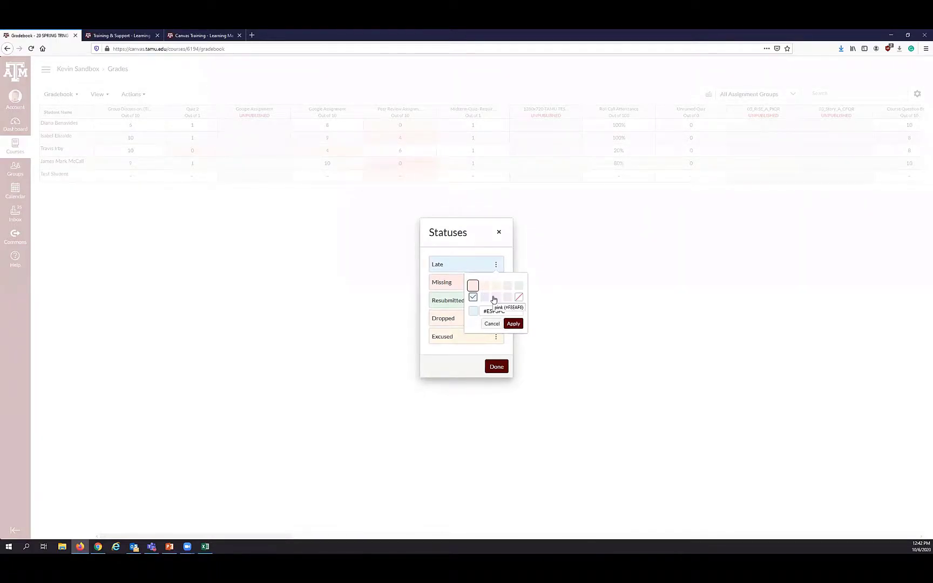
{"action": "left_click", "coordinate": [486, 249]}
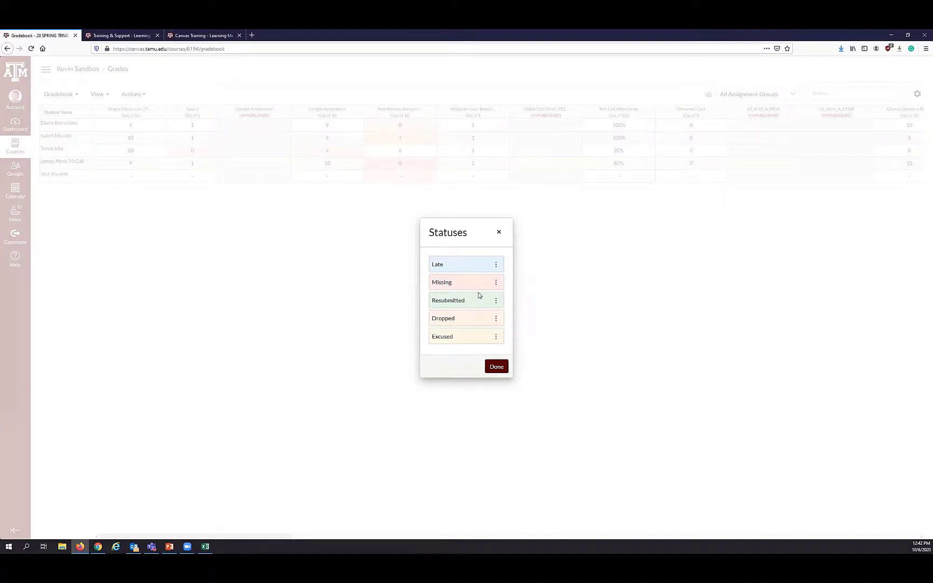
{"action": "left_click", "coordinate": [498, 368]}
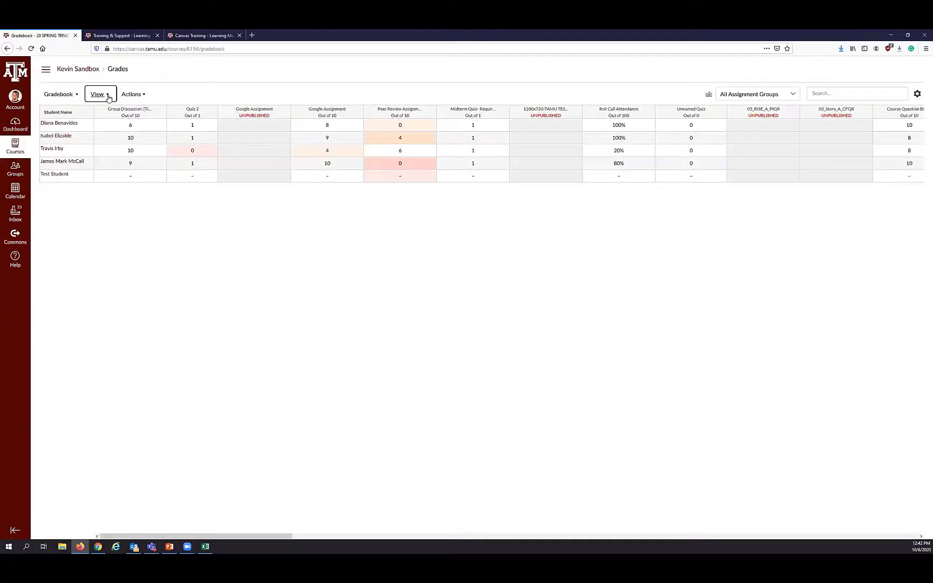
- Hide the unpublished assignments from the gradebook columns
{"action": "left_click", "coordinate": [108, 96]}
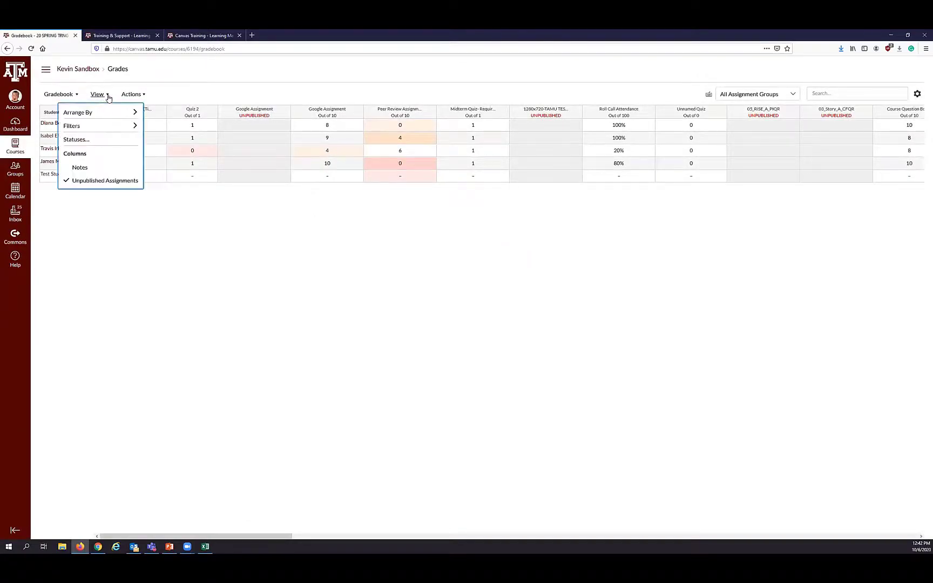
{"action": "left_click", "coordinate": [102, 182]}
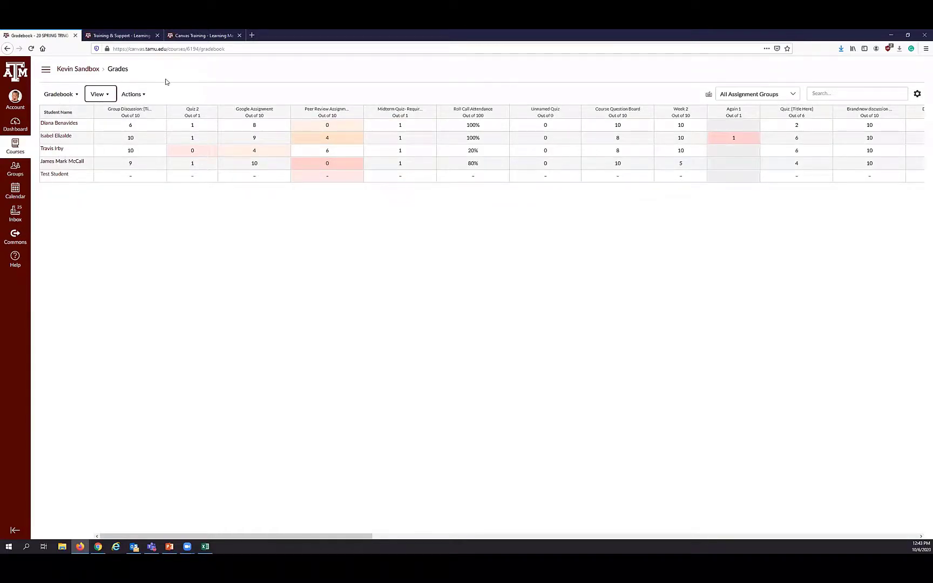
- Review the column sorting options and the gradebook's import, export and previous export actions
{"action": "left_click", "coordinate": [109, 96]}
{"action": "mouse_move", "coordinate": [108, 113]}
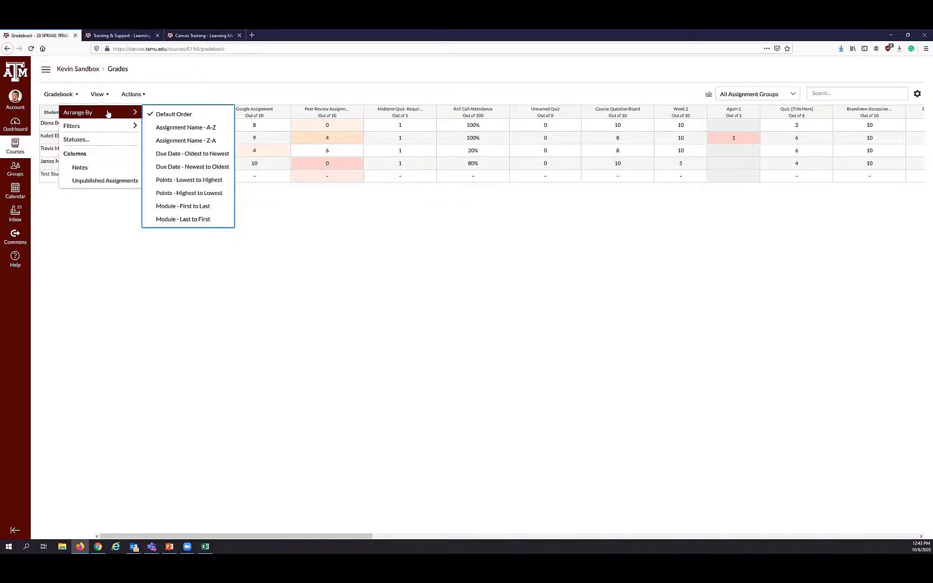
{"action": "left_click", "coordinate": [190, 93]}
{"action": "left_click", "coordinate": [143, 95]}
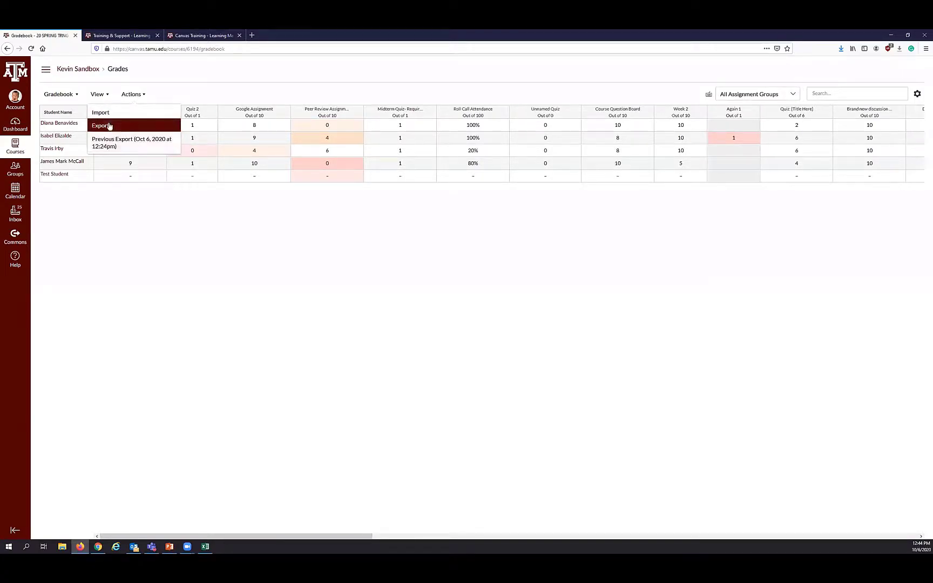
{"action": "left_click", "coordinate": [200, 307]}
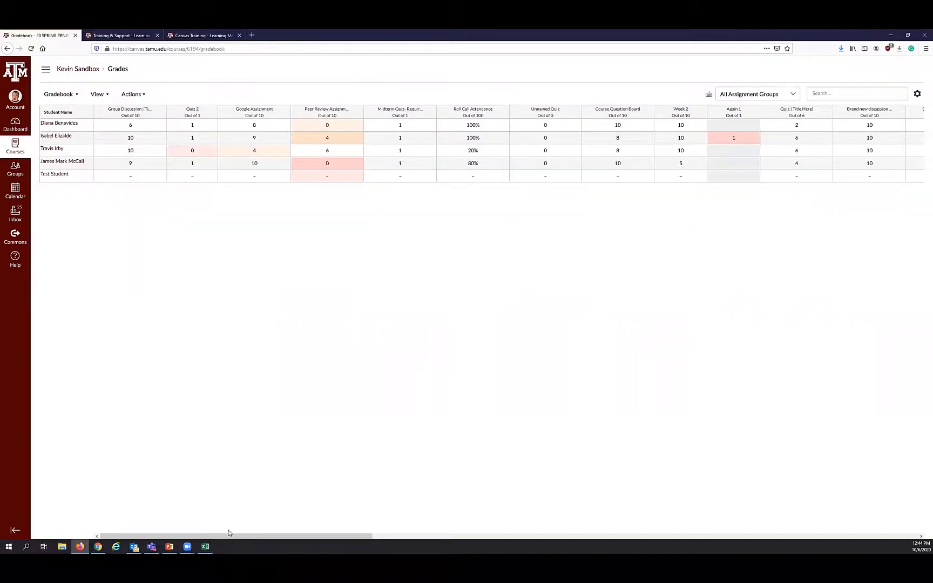
{"action": "left_click", "coordinate": [140, 95]}
{"action": "left_click", "coordinate": [201, 314]}
- Switch to the exported grades CSV in Excel, select the student names in A3:A6 and compare the sheet alongside the gradebook
{"action": "left_click", "coordinate": [211, 546]}
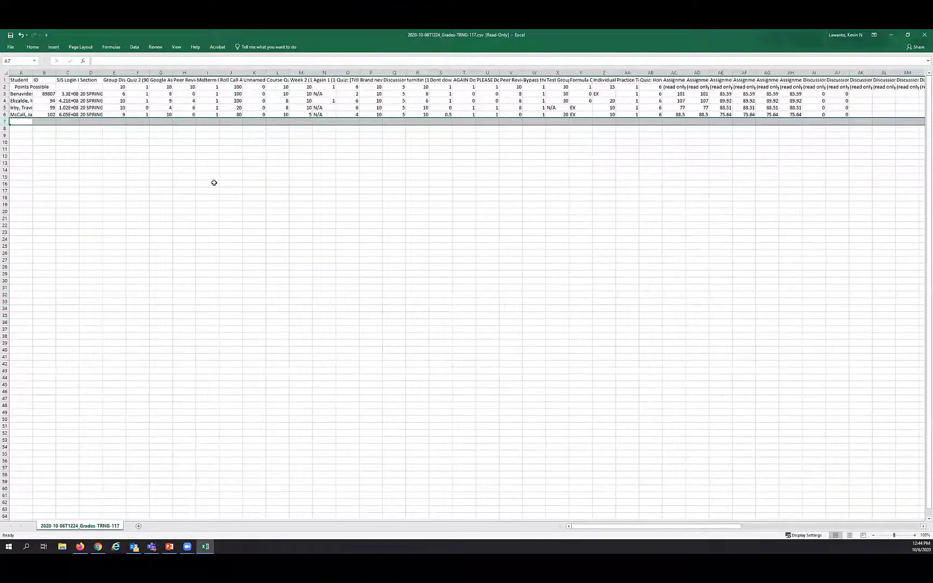
{"action": "left_click_drag", "start_coordinate": [18, 94], "coordinate": [22, 114]}
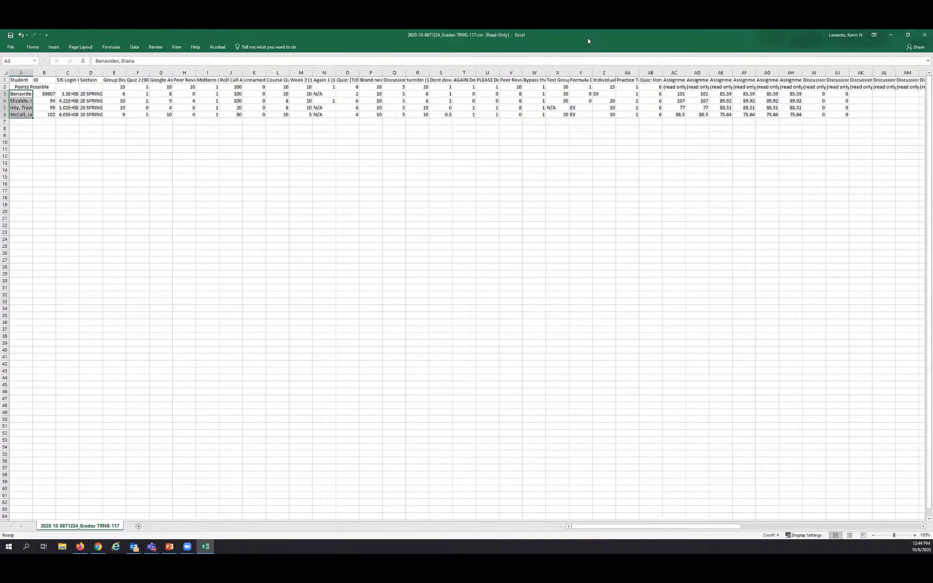
{"action": "key", "text": "super+Down"}
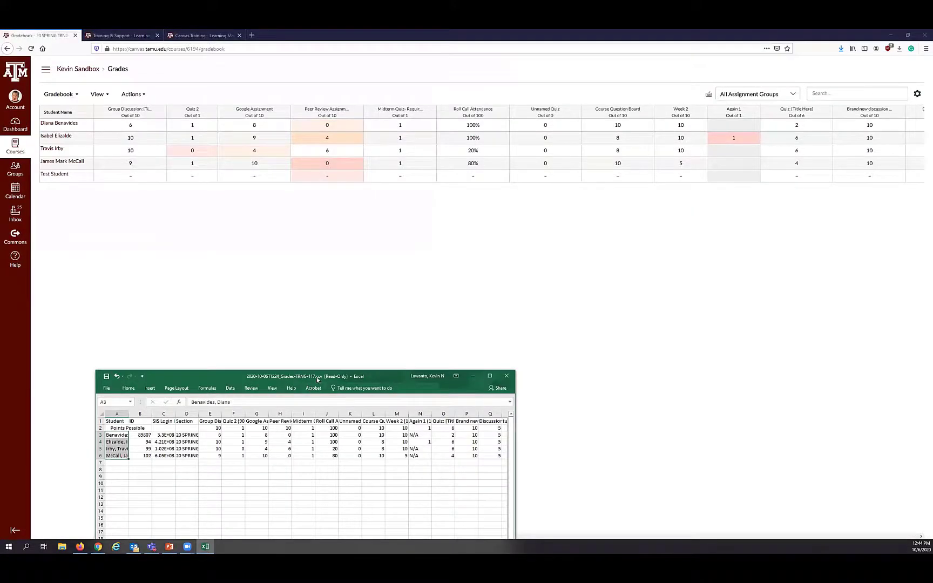
{"action": "left_click_drag", "start_coordinate": [317, 376], "coordinate": [330, 163]}
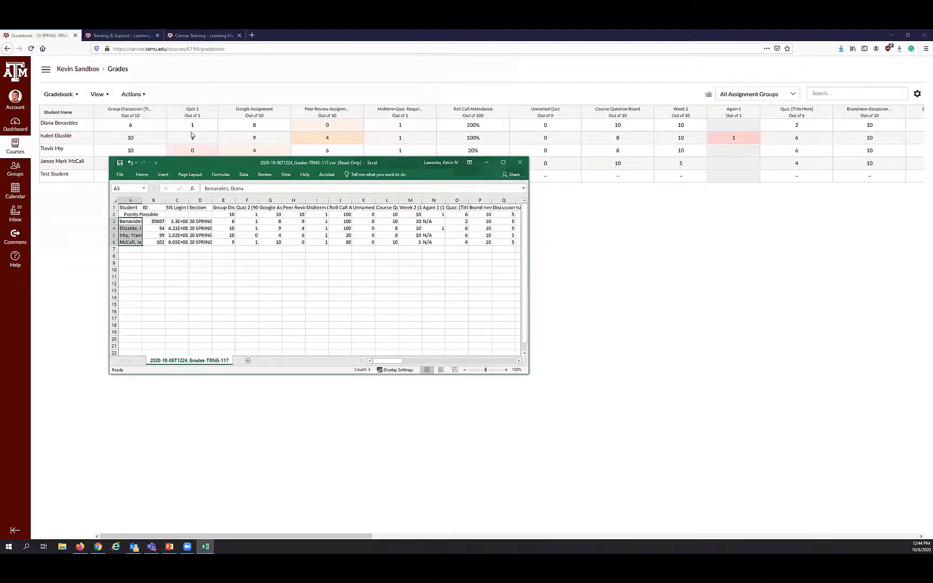
- Maximize the exported grades sheet, widen the Unposted Current Grade column and select its student grades in BZ3:BZ6
{"action": "left_click", "coordinate": [503, 162]}
{"action": "left_click_drag", "start_coordinate": [596, 527], "coordinate": [815, 525]}
{"action": "left_click", "coordinate": [809, 336]}
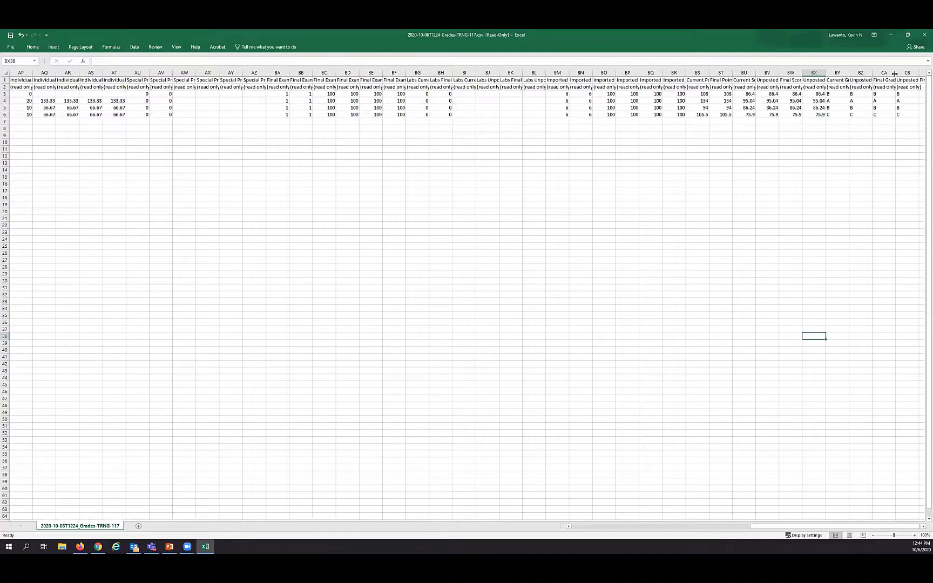
{"action": "left_click_drag", "start_coordinate": [873, 72], "coordinate": [859, 116]}
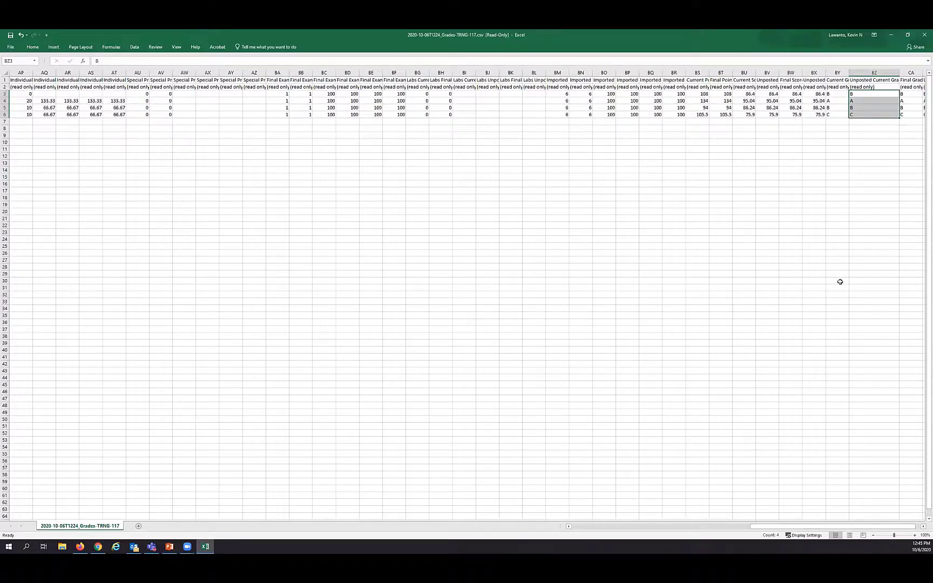
{"action": "left_click", "coordinate": [923, 527]}
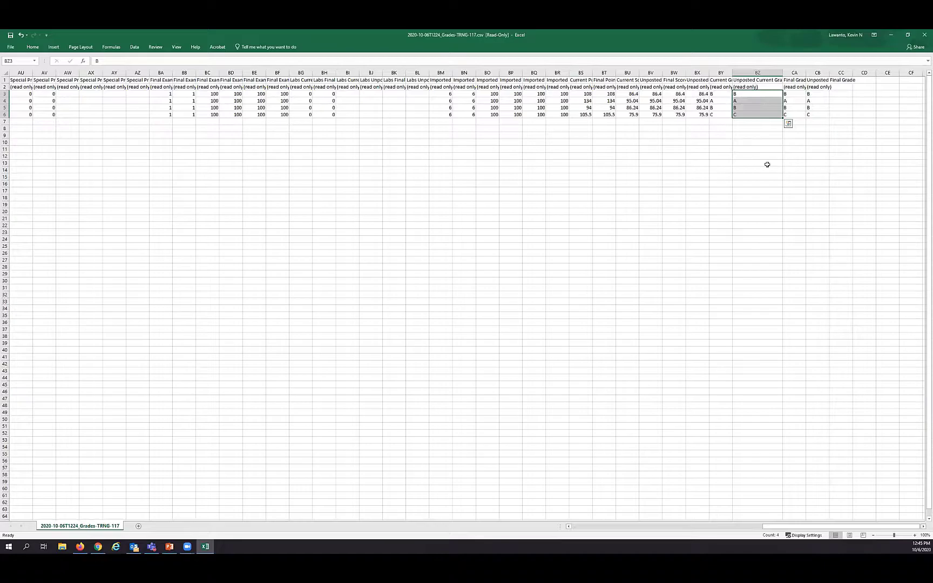
- Reselect the student grades in BZ3:BZ6 and return to the first columns of the exported sheet
{"action": "left_click", "coordinate": [747, 95]}
{"action": "left_click_drag", "start_coordinate": [745, 94], "coordinate": [741, 115]}
{"action": "left_click_drag", "start_coordinate": [777, 526], "coordinate": [586, 527]}
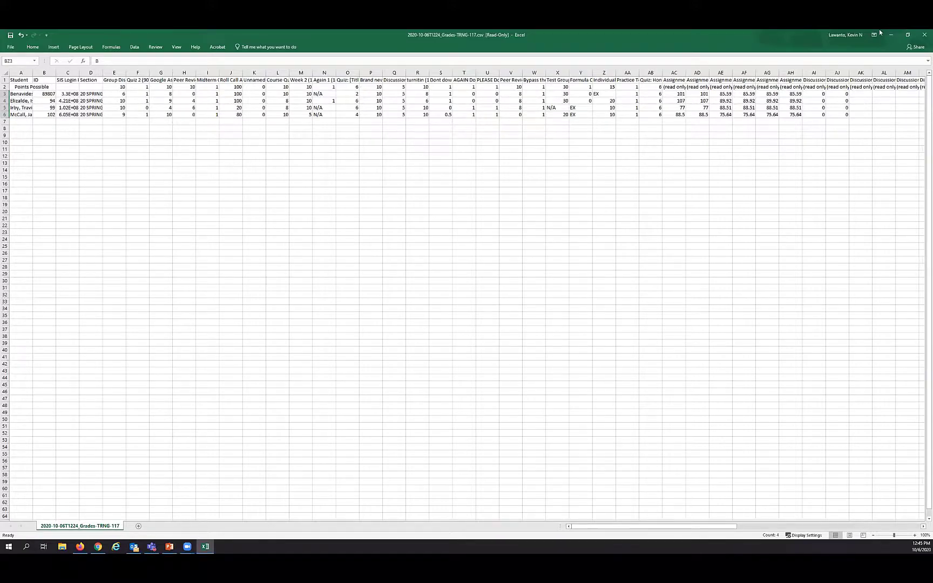
- Switch back to the Canvas gradebook in Firefox and look over its assignment columns and actions
{"action": "key", "text": "alt+Tab"}
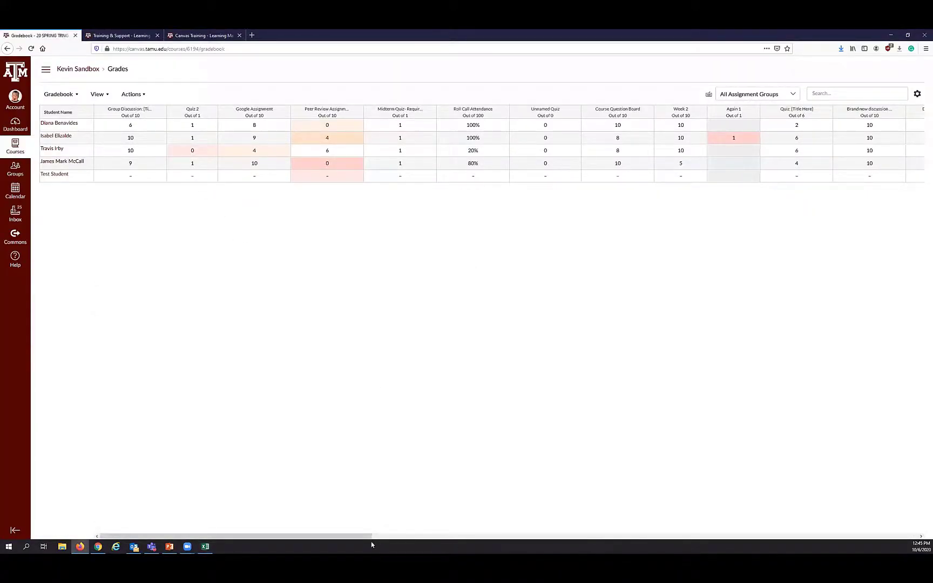
{"action": "left_click_drag", "start_coordinate": [368, 536], "coordinate": [386, 540]}
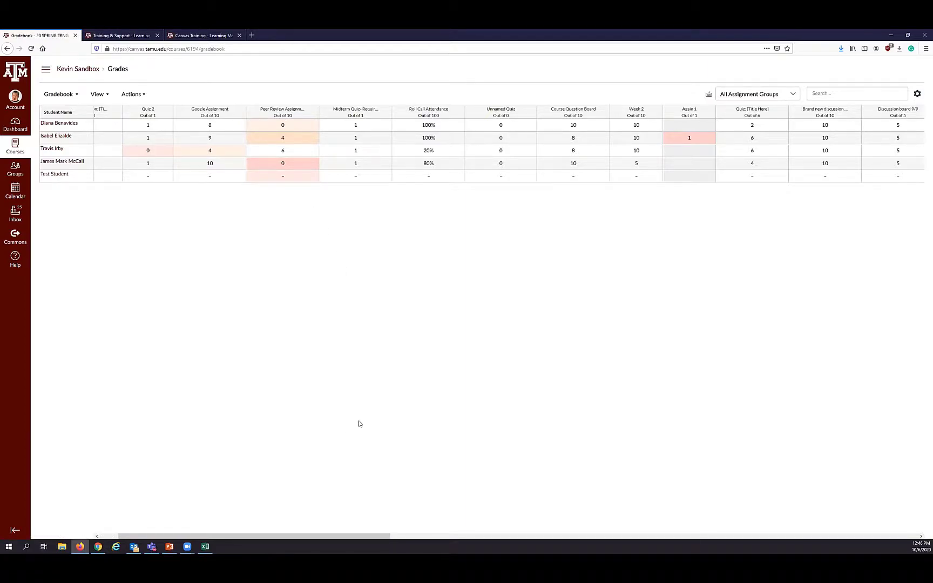
{"action": "left_click_drag", "start_coordinate": [322, 535], "coordinate": [350, 534]}
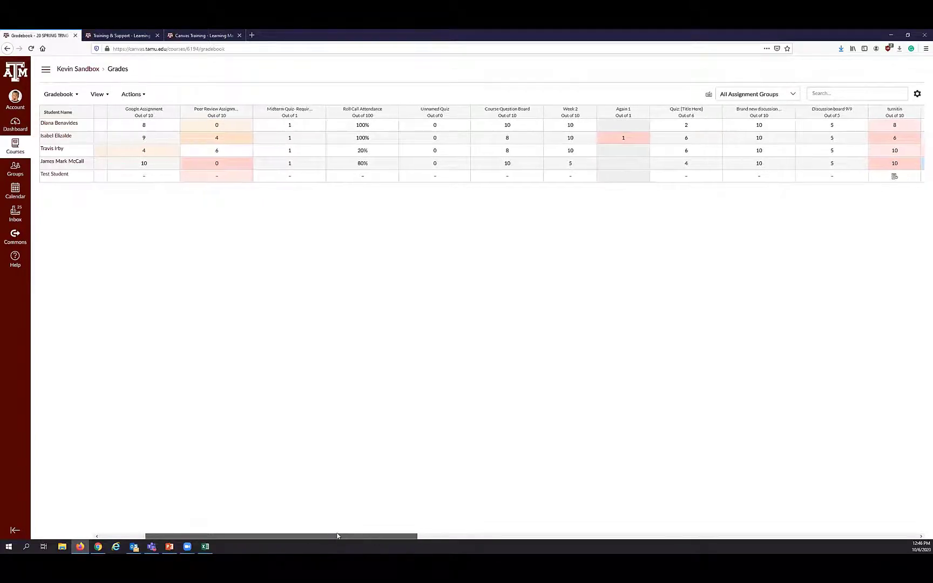
{"action": "left_click", "coordinate": [138, 97]}
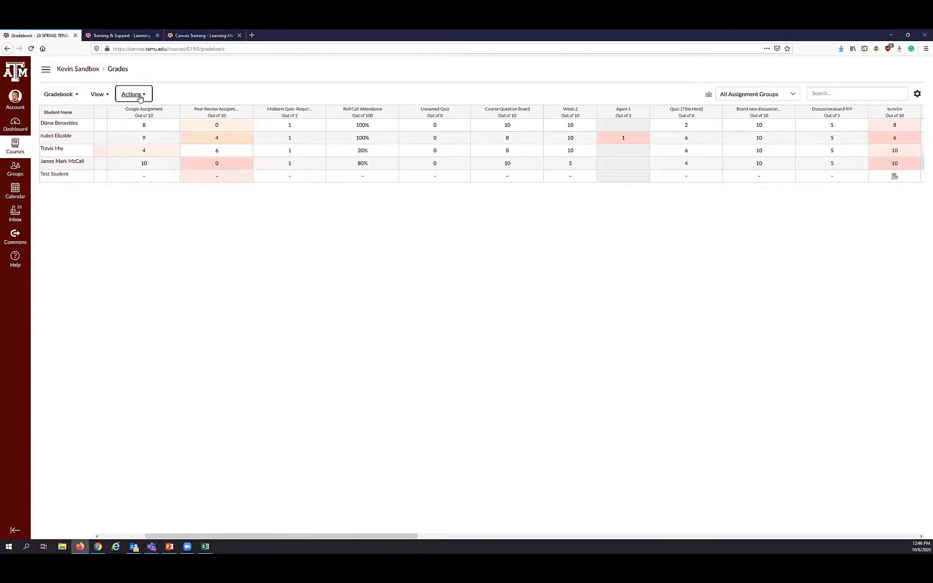
{"action": "left_click", "coordinate": [279, 95]}
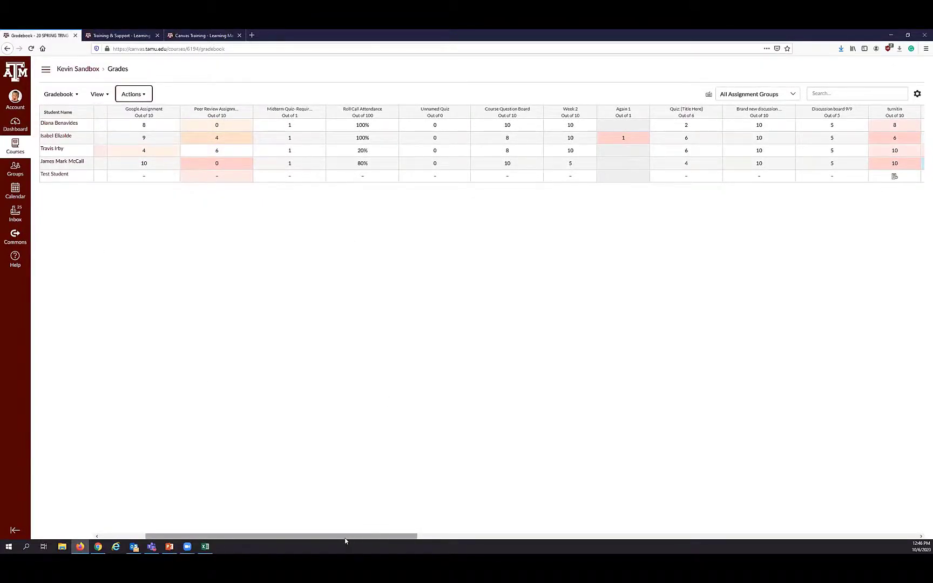
- Switch to the PowerPoint slide show and advance through the slides to Late Policies
{"action": "left_click", "coordinate": [170, 547]}
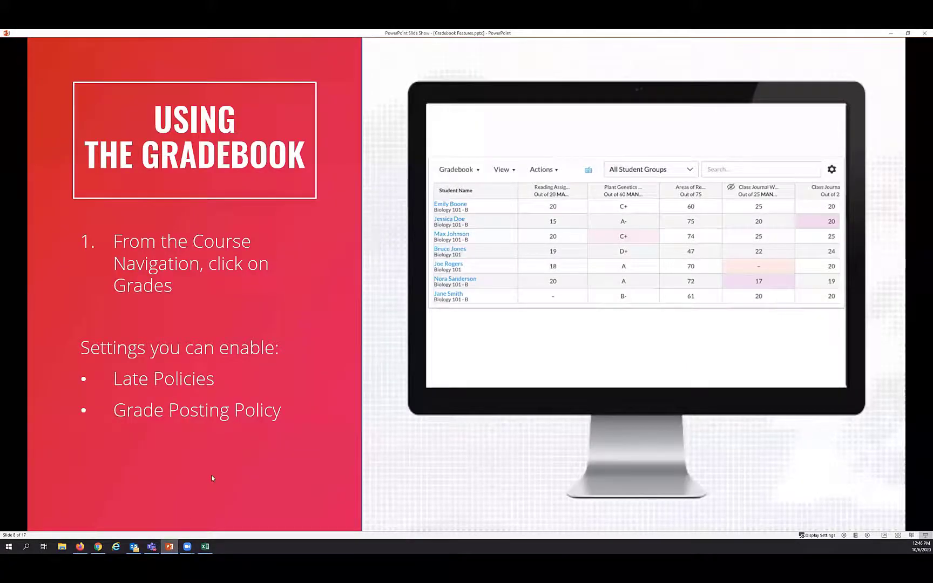
{"action": "left_click", "coordinate": [399, 369]}
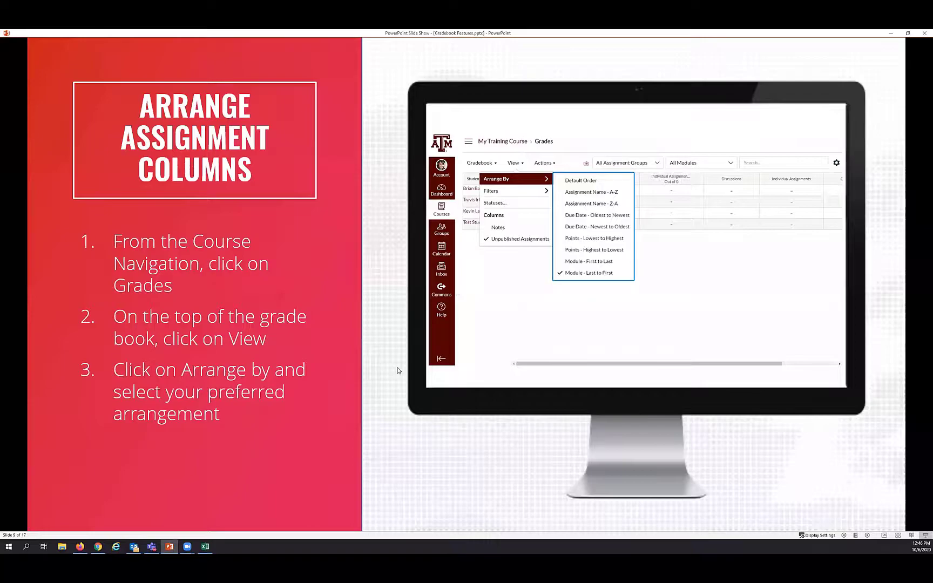
{"action": "left_click", "coordinate": [398, 370]}
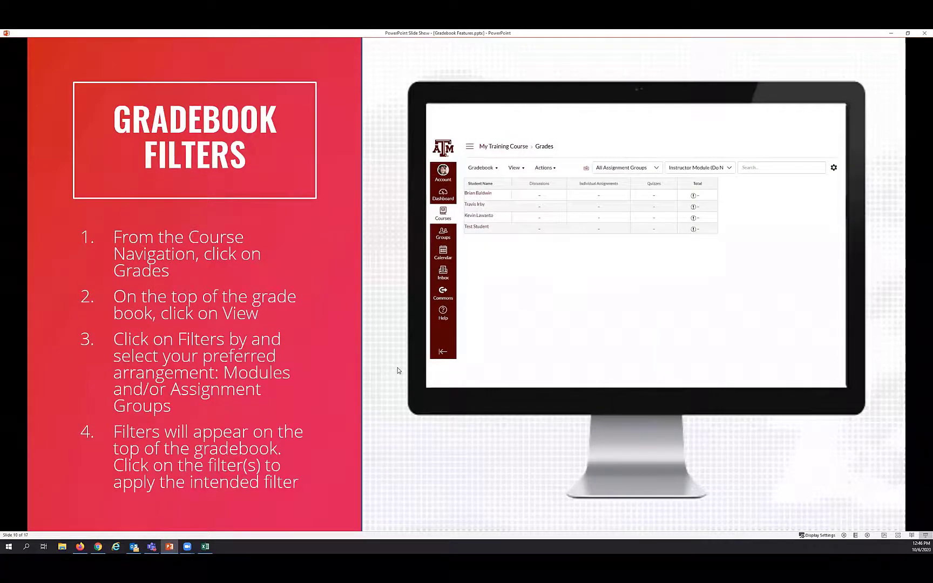
{"action": "left_click", "coordinate": [398, 371]}
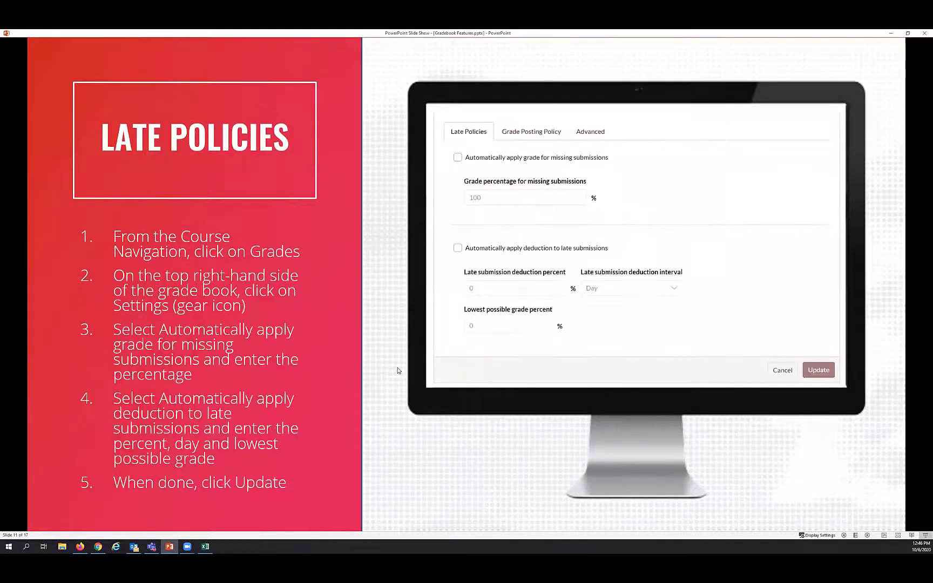
- Back in the Canvas gradebook in Firefox, enable automatic grades for missing submissions in the late policies and set the percentage to 0
{"action": "left_click", "coordinate": [81, 546]}
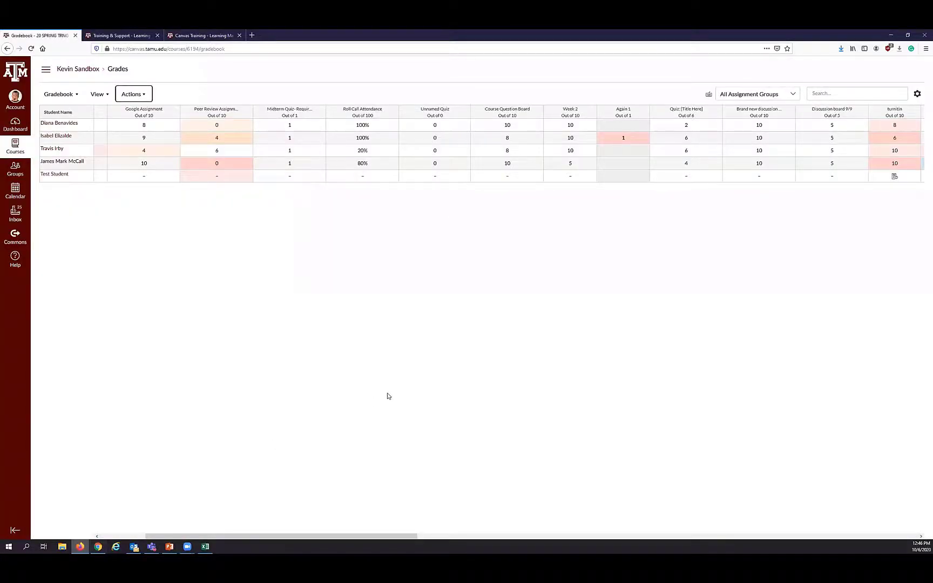
{"action": "left_click", "coordinate": [918, 97]}
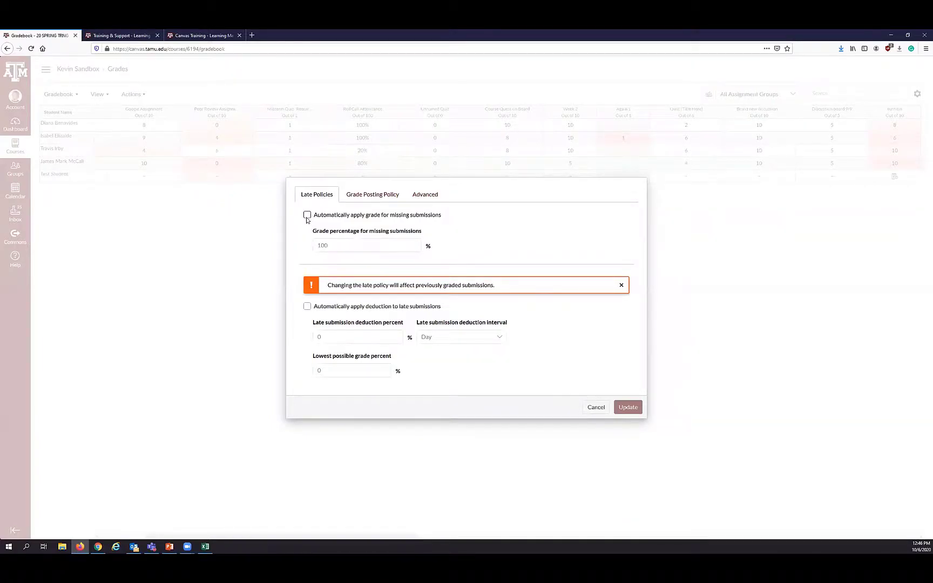
{"action": "left_click", "coordinate": [306, 216]}
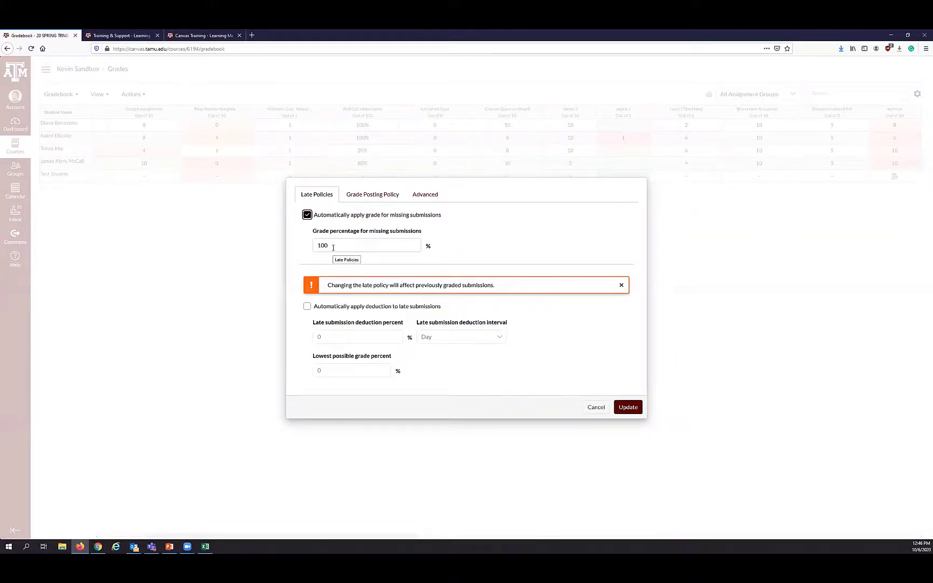
{"action": "left_click_drag", "start_coordinate": [333, 247], "coordinate": [302, 247]}
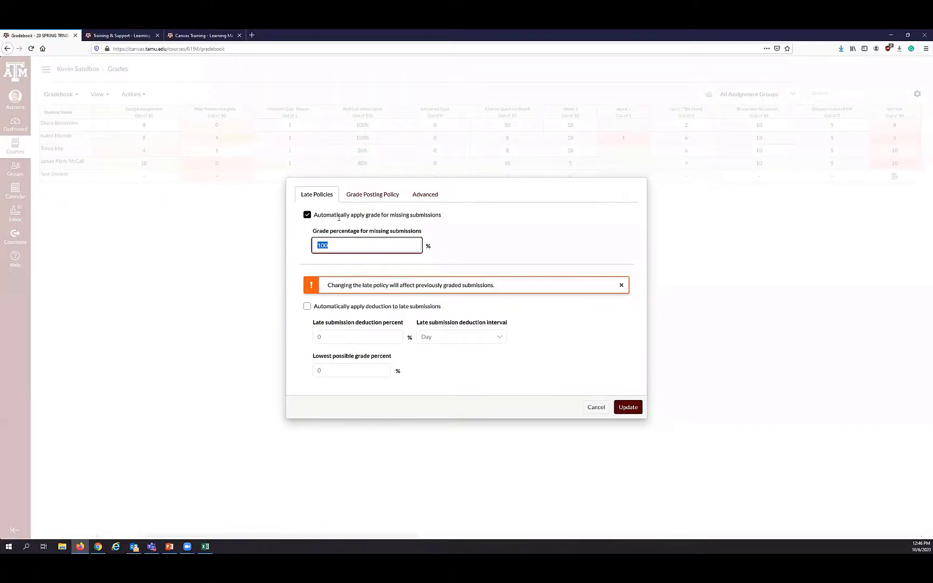
{"action": "left_click_drag", "start_coordinate": [340, 244], "coordinate": [296, 245]}
{"action": "type", "text": "0"}
{"action": "left_click", "coordinate": [477, 251]}
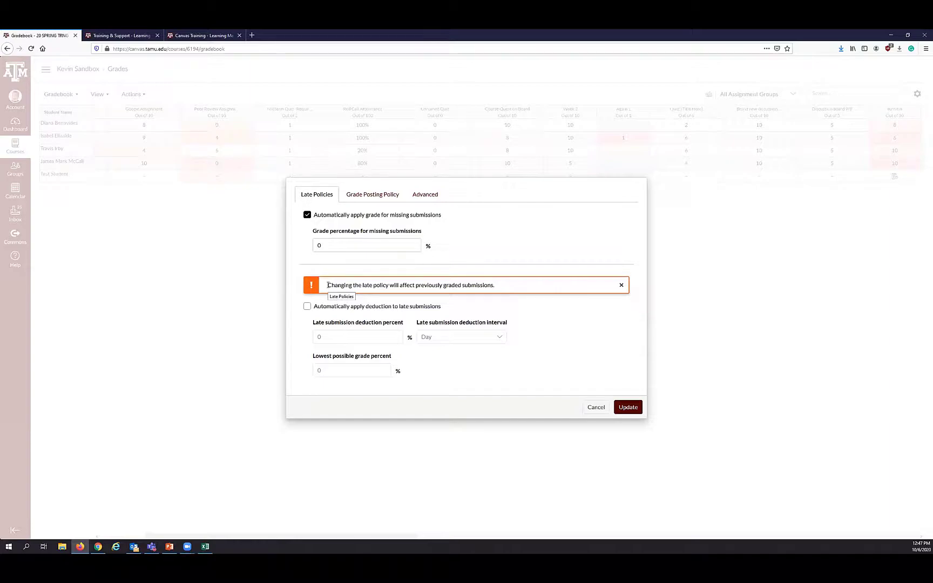
- Enable automatic deductions for late submissions and go over the deduction percent and lowest possible grade settings
{"action": "left_click_drag", "start_coordinate": [328, 285], "coordinate": [364, 285]}
{"action": "left_click", "coordinate": [342, 306]}
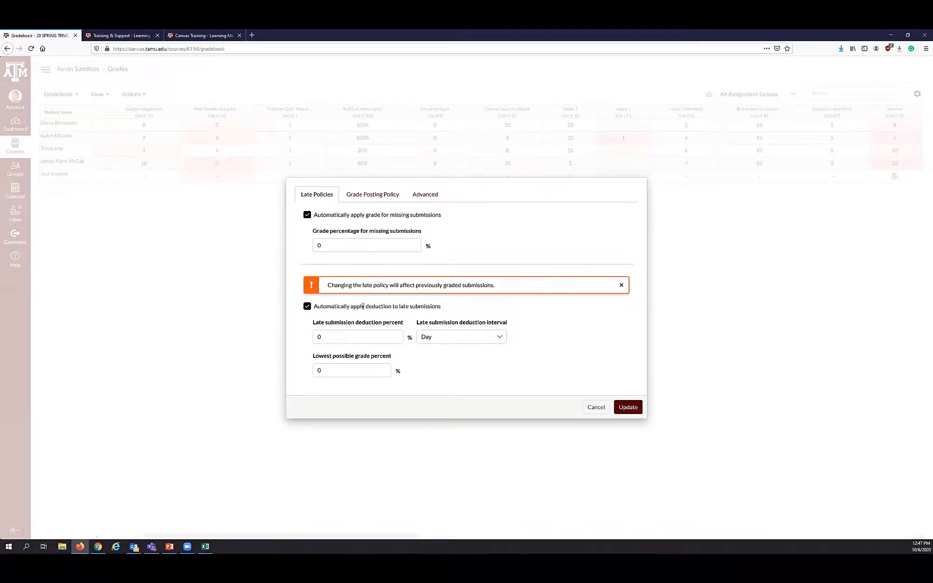
{"action": "left_click_drag", "start_coordinate": [329, 337], "coordinate": [301, 336]}
{"action": "left_click_drag", "start_coordinate": [328, 368], "coordinate": [317, 369]}
{"action": "left_click", "coordinate": [307, 307]}
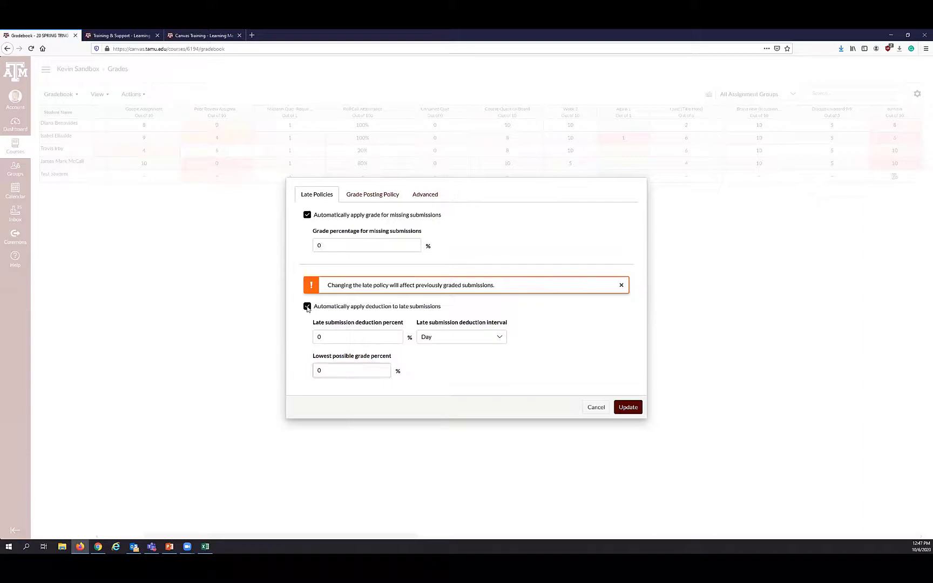
- Set the grade posting policy to Manually Post Grades, allow final grade override and save the gradebook settings
{"action": "left_click", "coordinate": [373, 194]}
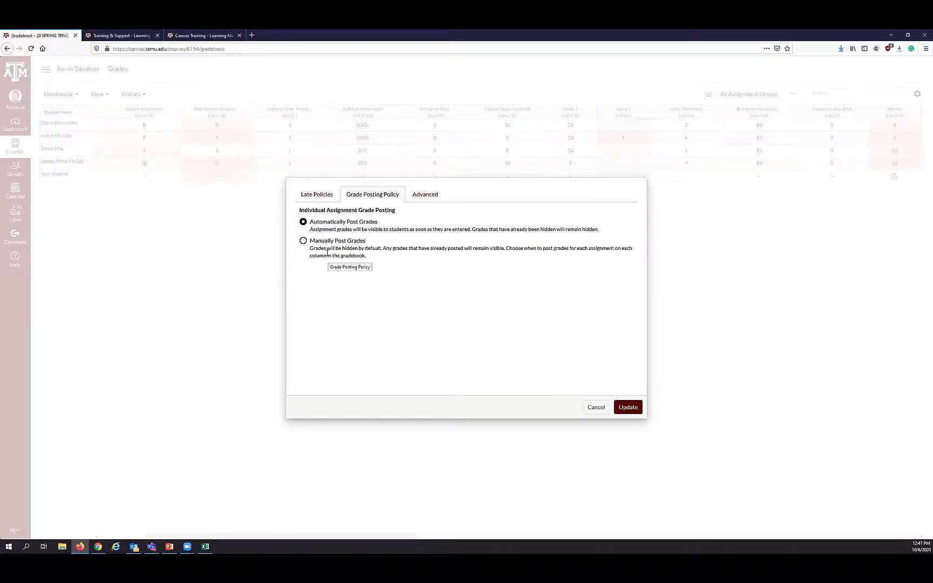
{"action": "left_click", "coordinate": [304, 241]}
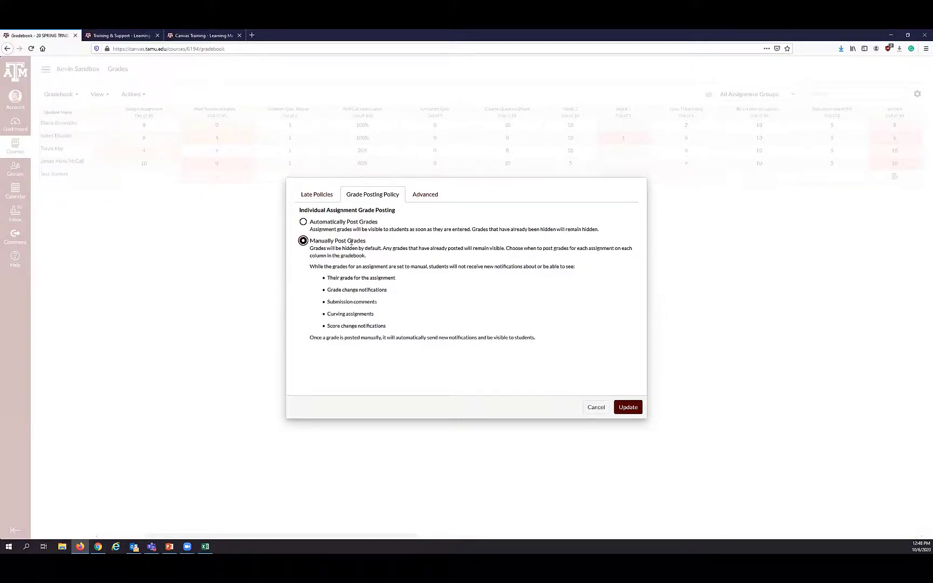
{"action": "left_click", "coordinate": [425, 195]}
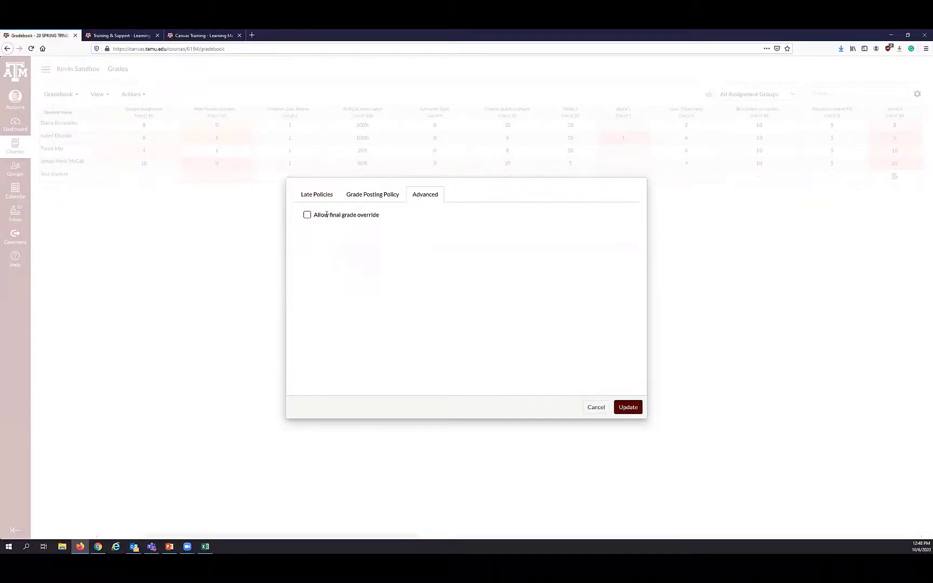
{"action": "left_click", "coordinate": [326, 215]}
{"action": "left_click", "coordinate": [624, 410]}
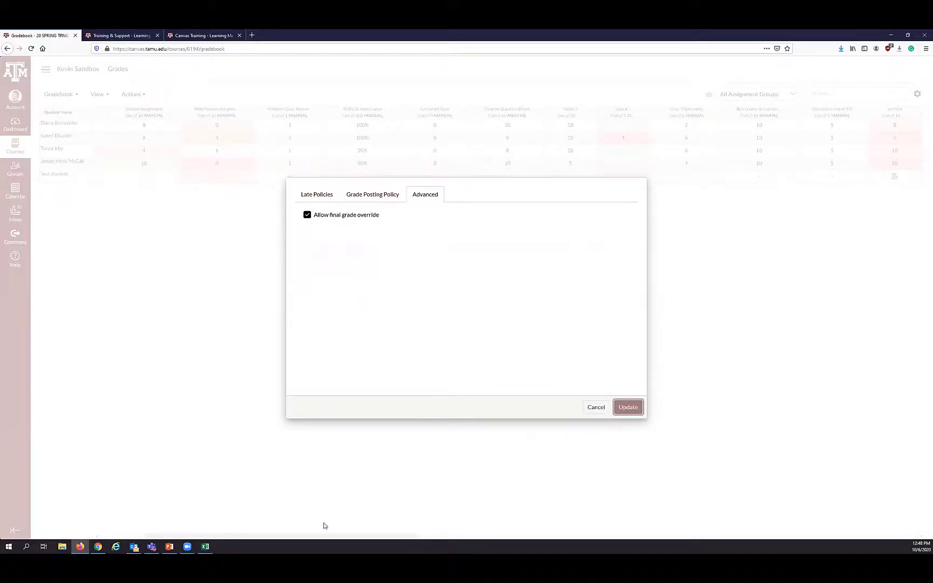
- Enter 87 as the final grade override for the first student in the gradebook
{"action": "left_click_drag", "start_coordinate": [275, 536], "coordinate": [843, 542]}
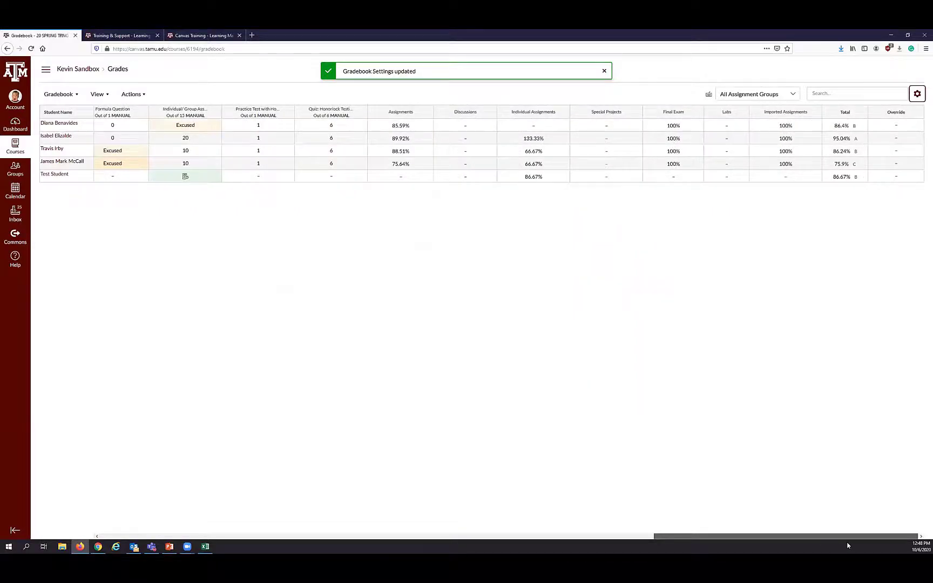
{"action": "left_click", "coordinate": [894, 126]}
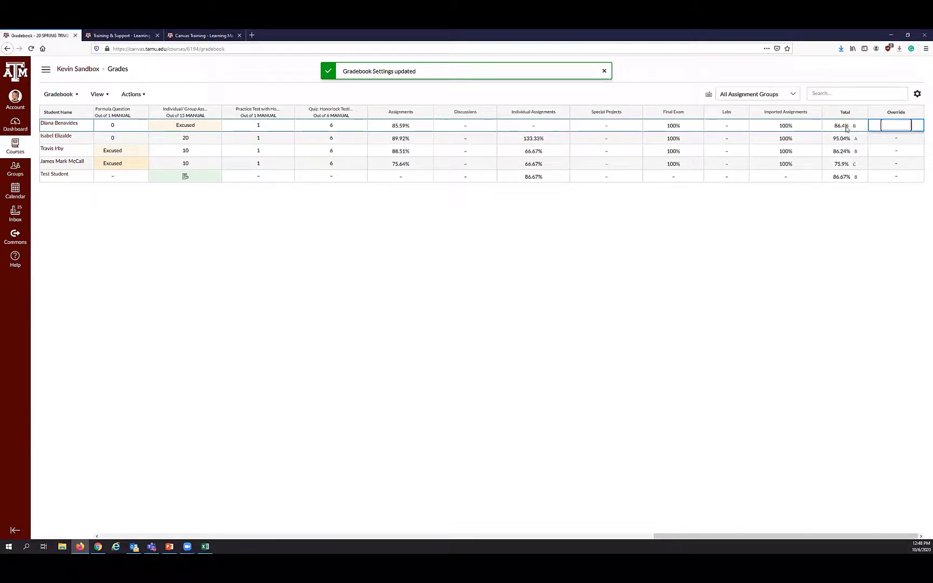
{"action": "type", "text": "B"}
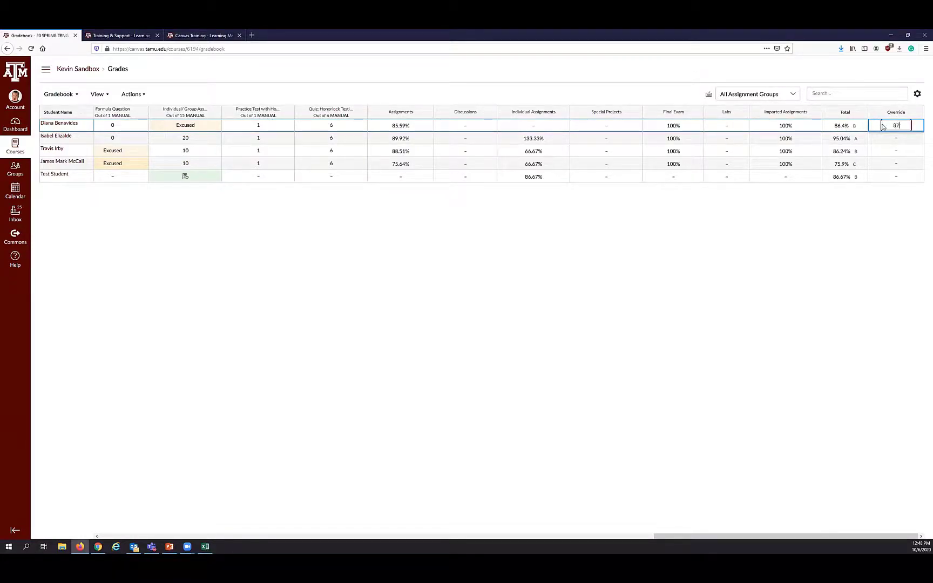
{"action": "key", "text": "Return"}
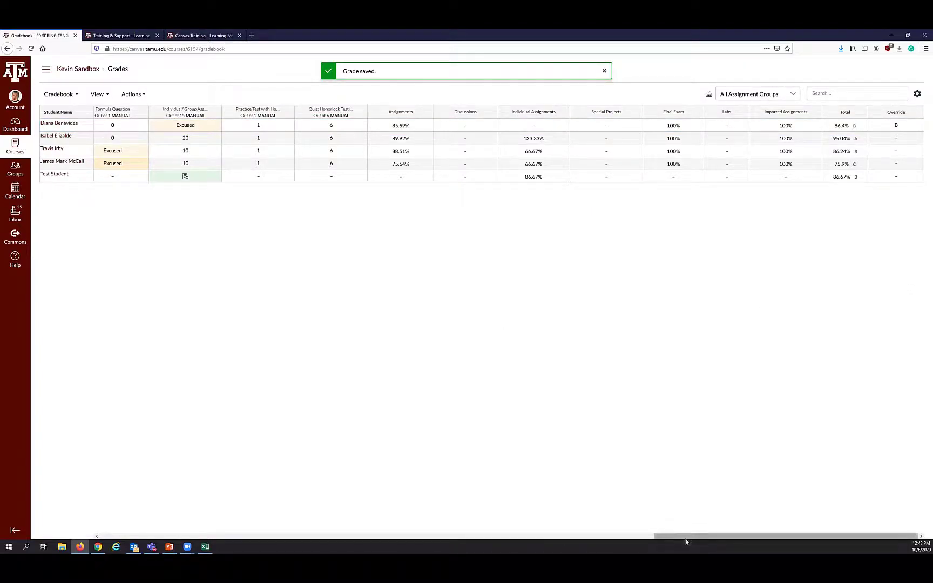
- Return to the gradebook's first assignment columns, then switch to the PowerPoint slide show and advance to the Grade Posting Policies slide
{"action": "left_click_drag", "start_coordinate": [682, 537], "coordinate": [95, 542]}
{"action": "mouse_move", "coordinate": [170, 546]}
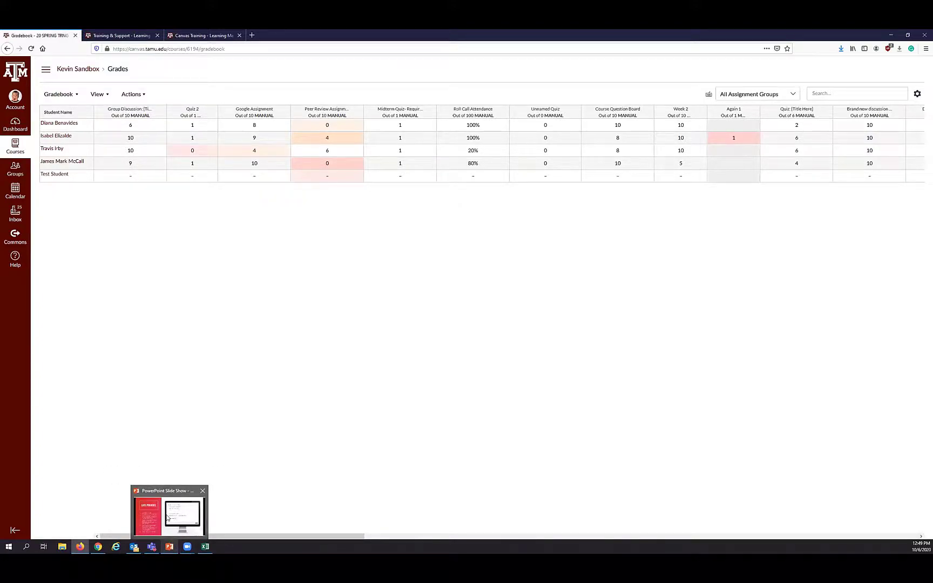
{"action": "left_click", "coordinate": [170, 546]}
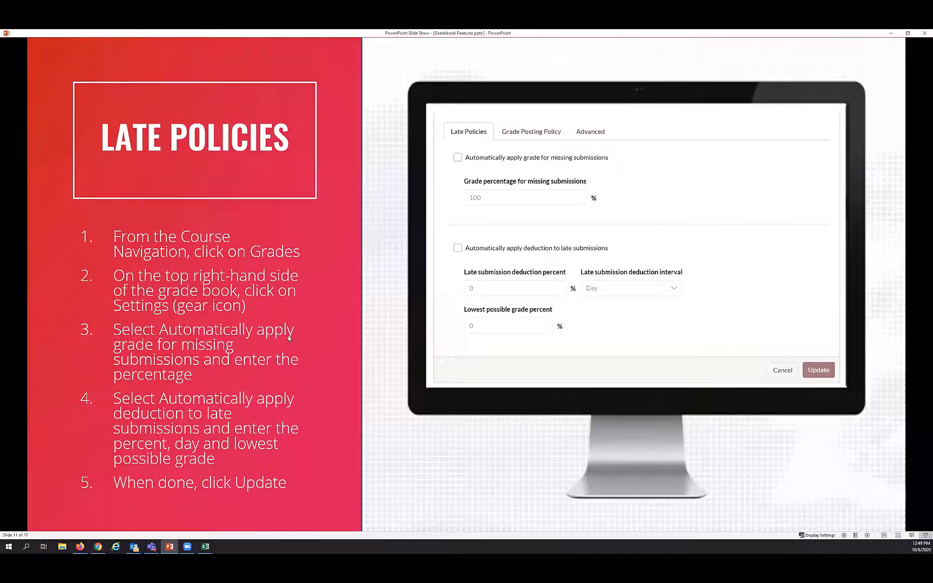
{"action": "left_click", "coordinate": [329, 278]}
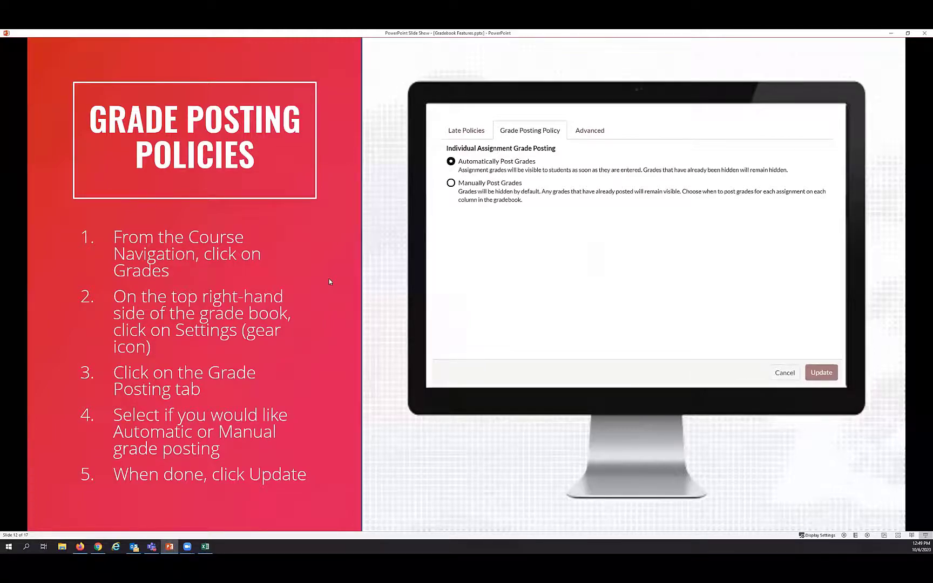